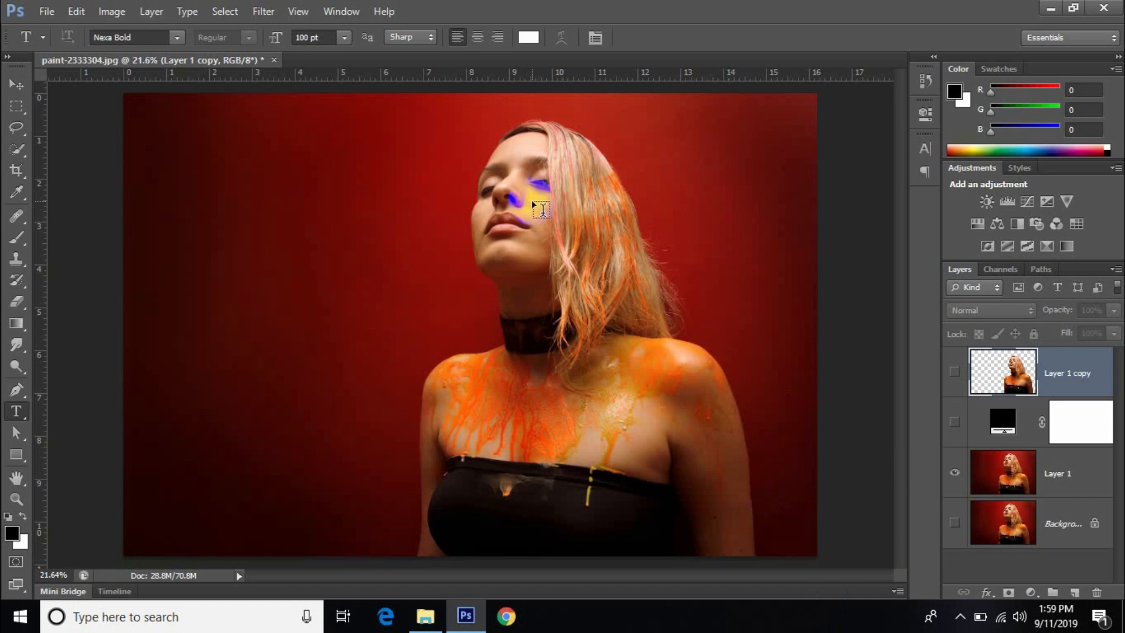
Turn on the visibility of the black fill layer and the cut-out Layer 1 copy
left_click(613, 298)
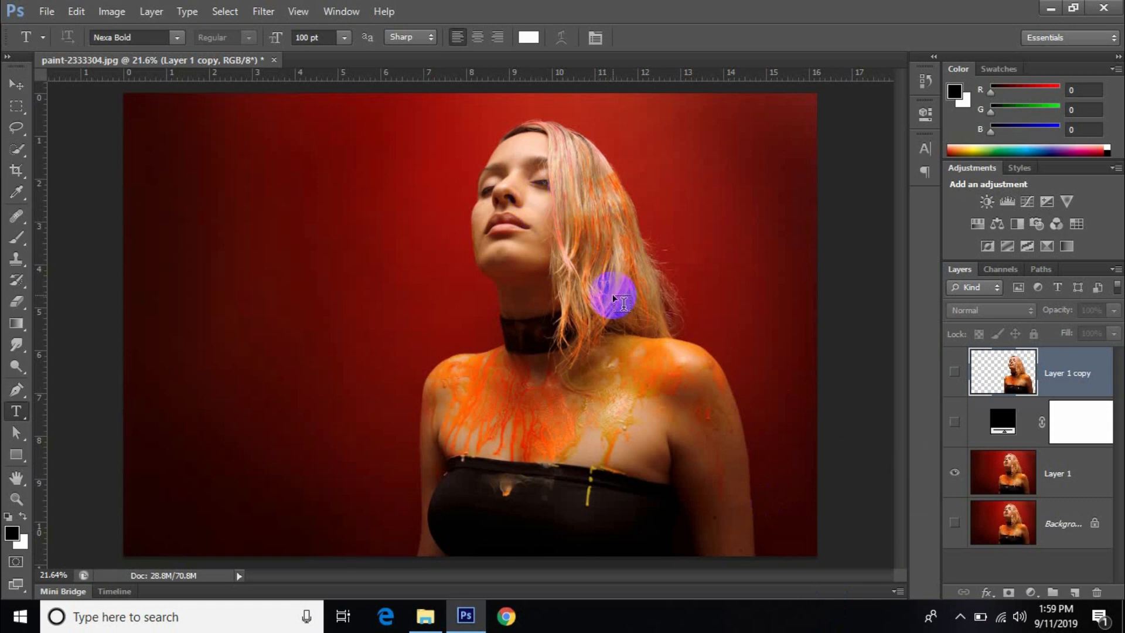
left_click(953, 424)
left_click(950, 370)
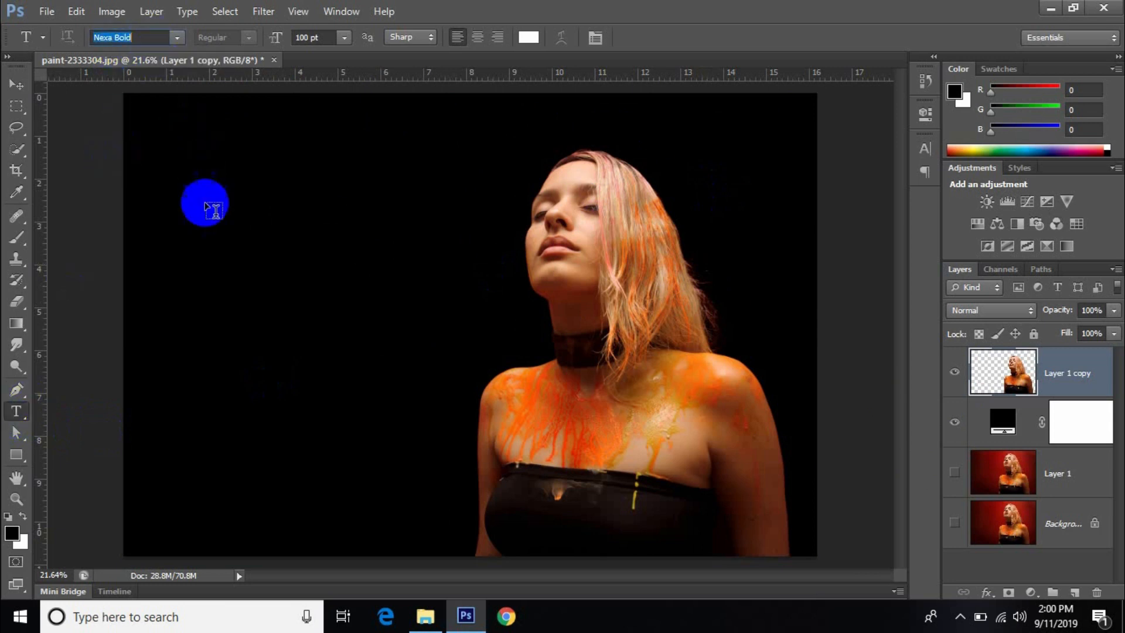
Add the white title "THE ORANGE QUEEN" in Nexa Bold at 100 pt across the upper part of the image
left_click(216, 231)
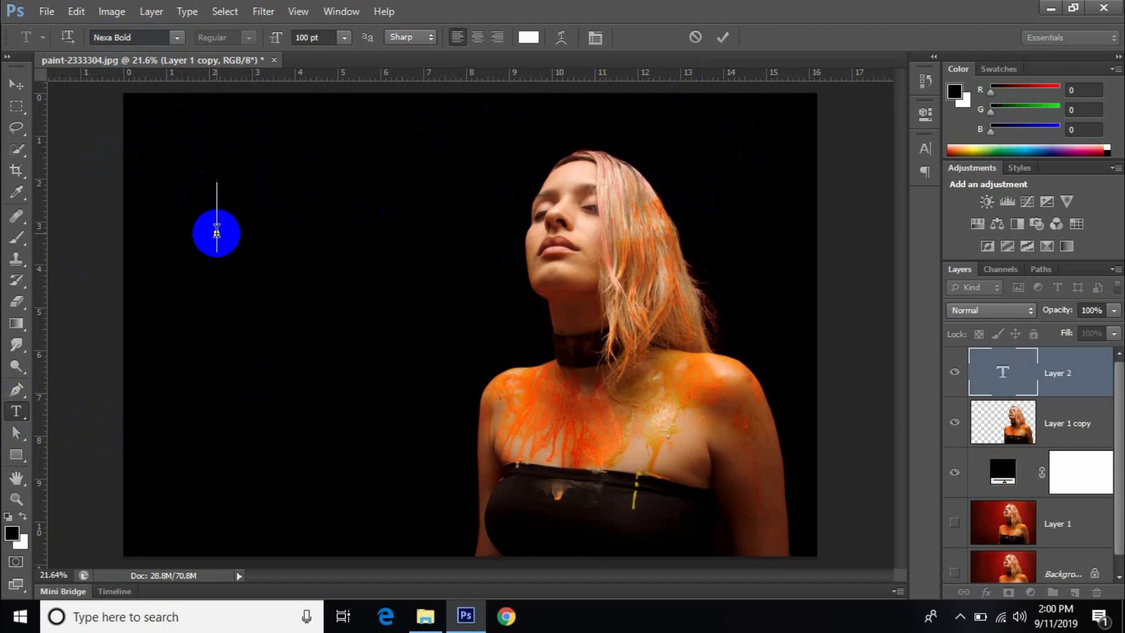
type("THE")
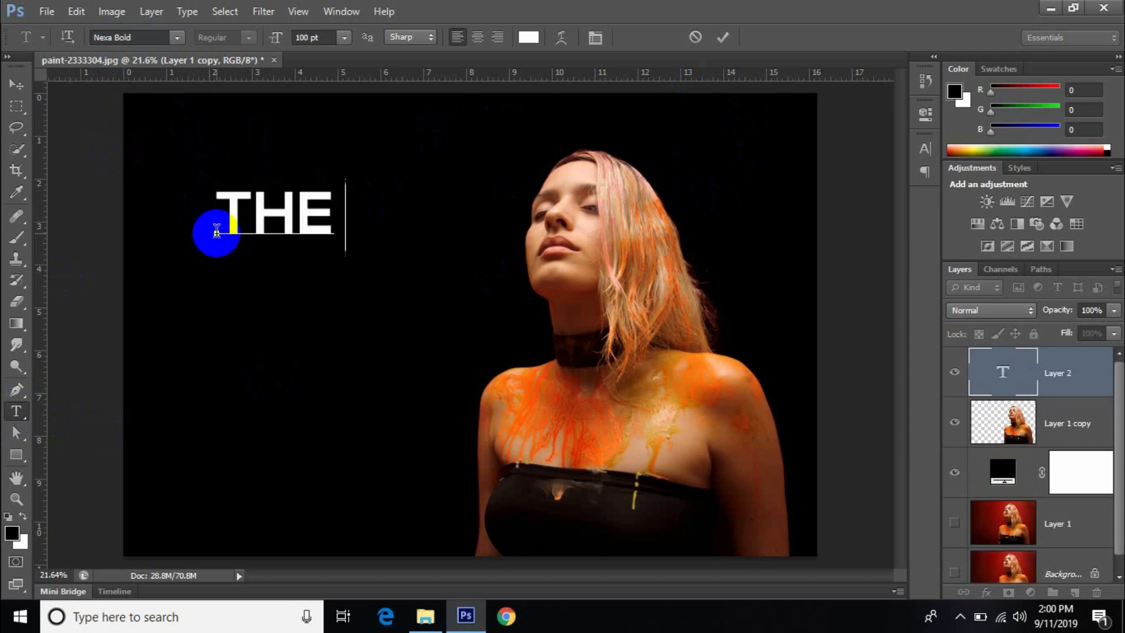
type(" ORANG")
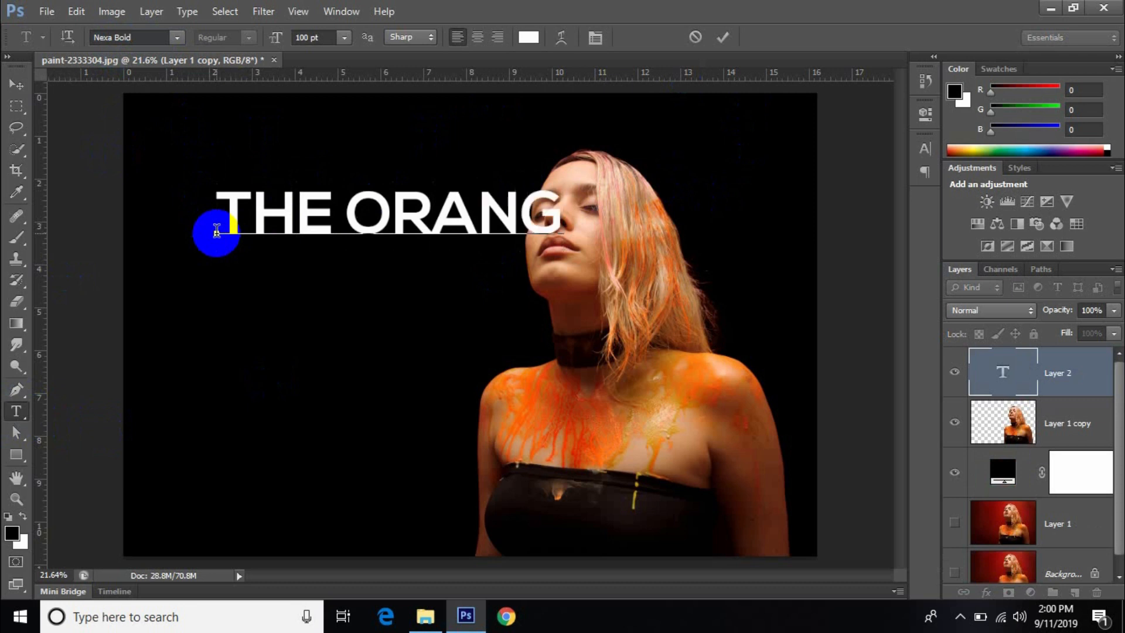
type("E QUEEN")
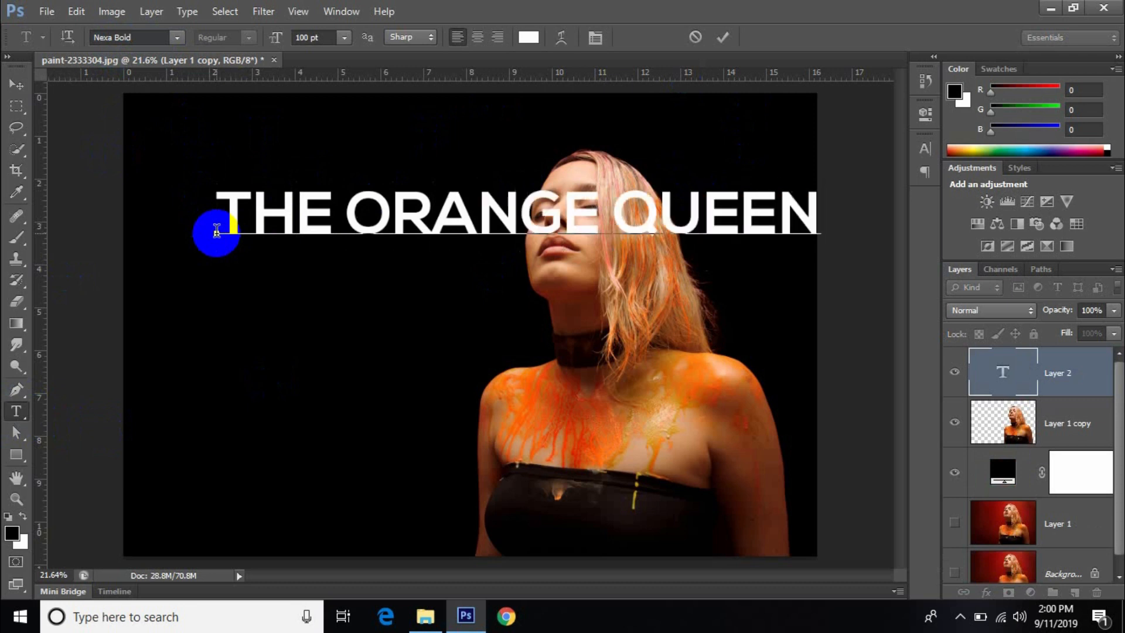
left_click(722, 39)
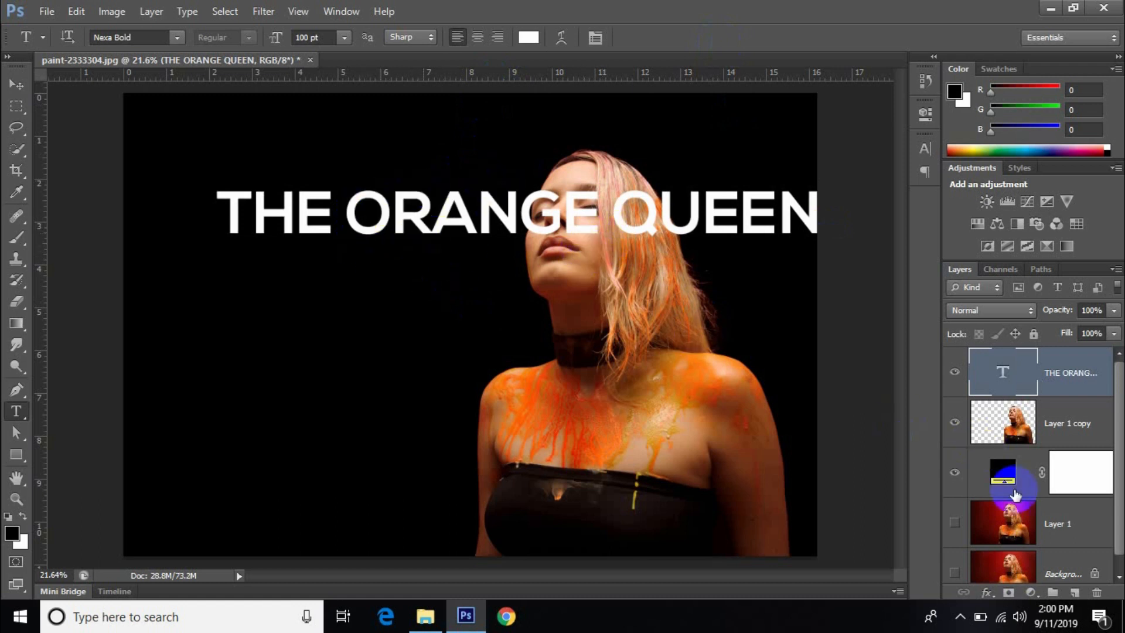
Align the title text and Layer 1 on their horizontal centers
left_click(1056, 524, "ctrl")
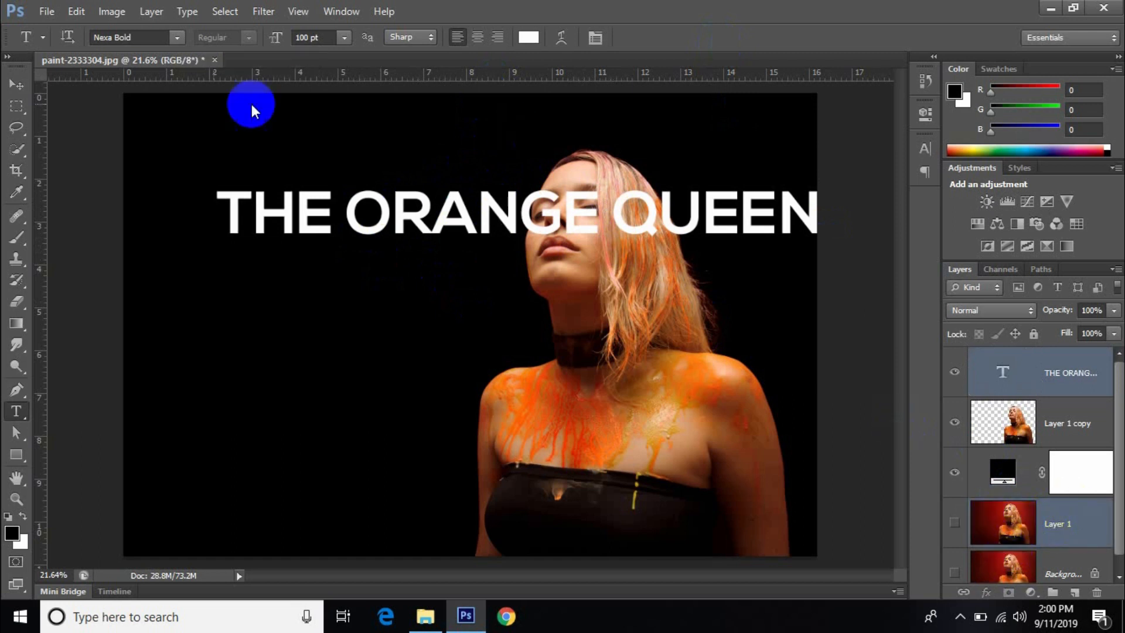
left_click(21, 87)
left_click(412, 37)
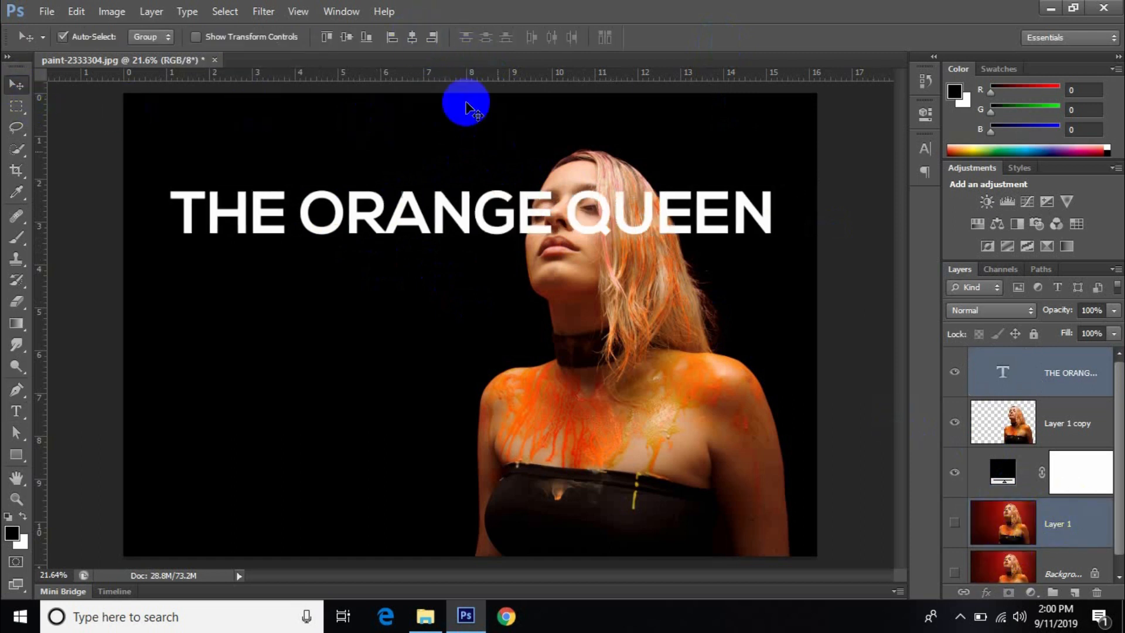
Move only the title layer straight up until the tail of the Q just overlaps the crown of the woman's head
left_click(1019, 374)
key("shift+Up")
key("shift+Up")
key("shift+Up")
key("shift+Up")
key("shift+Up")
key("shift+Up")
key("shift+Up")
key("shift+Up")
key("shift+Up")
key("shift+Up")
key("shift+Up")
key("shift+Up")
key("shift+Up")
key("shift+Up")
key("shift+Up")
key("shift+Up")
key("shift+Up")
key("shift+Up")
key("shift+Up")
key("shift+Up")
key("shift+Up")
key("shift+Up")
key("shift+Up")
key("shift+Up")
key("shift+Up")
key("shift+Up")
key("shift+Up")
key("shift+Up")
key("shift+Up")
key("shift+Up")
key("shift+Up")
key("shift+Up")
key("shift+Up")
key("shift+Up")
key("shift+Up")
key("shift+Up")
key("shift+Up")
key("shift+Up")
key("shift+Up")
key("shift+Up")
key("shift+Up")
key("shift+Up")
key("shift+Up")
key("shift+Up")
key("shift+Up")
key("shift+Up")
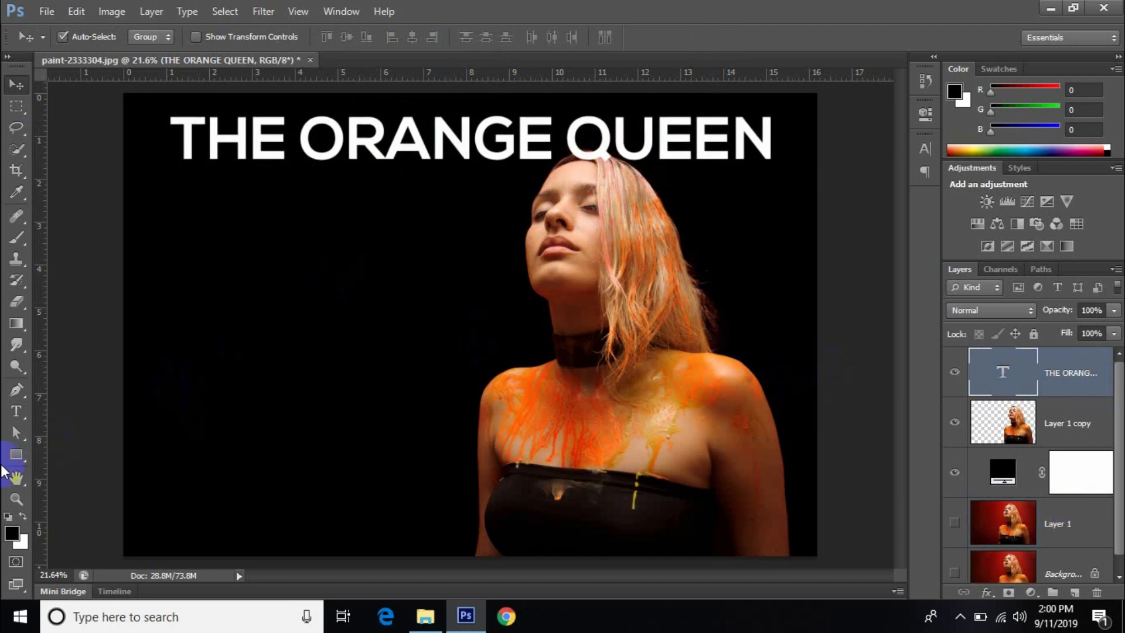
Recolor the word ORANGE in the title with the orange #dd5c19 sampled from the paint on the woman's skin
left_click(16, 411)
left_click_drag(306, 133, 543, 139)
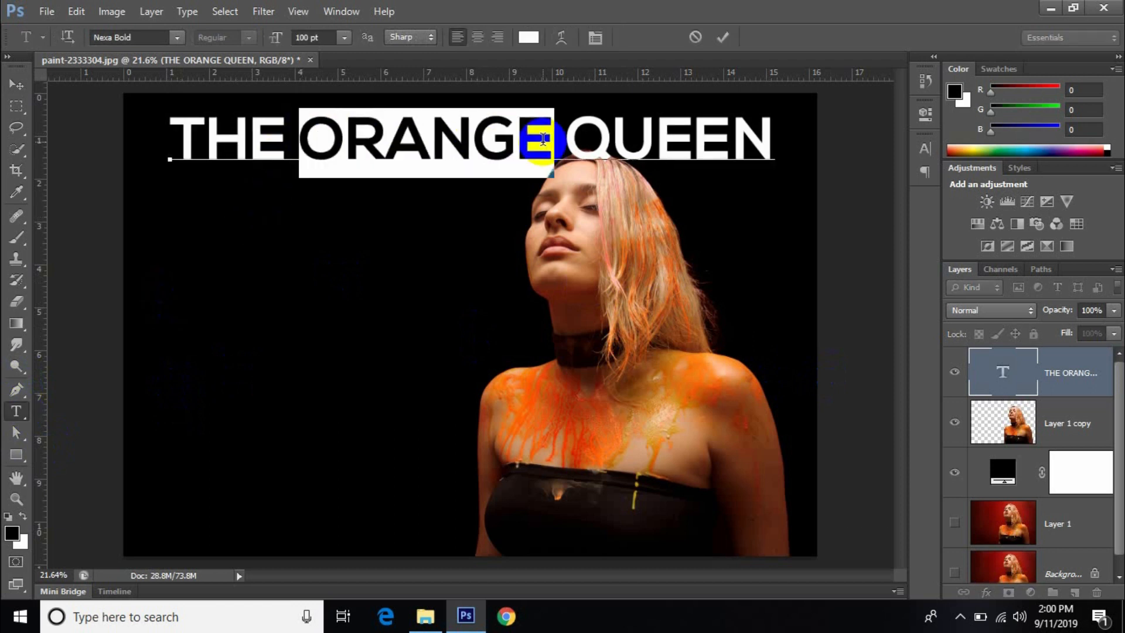
left_click(528, 36)
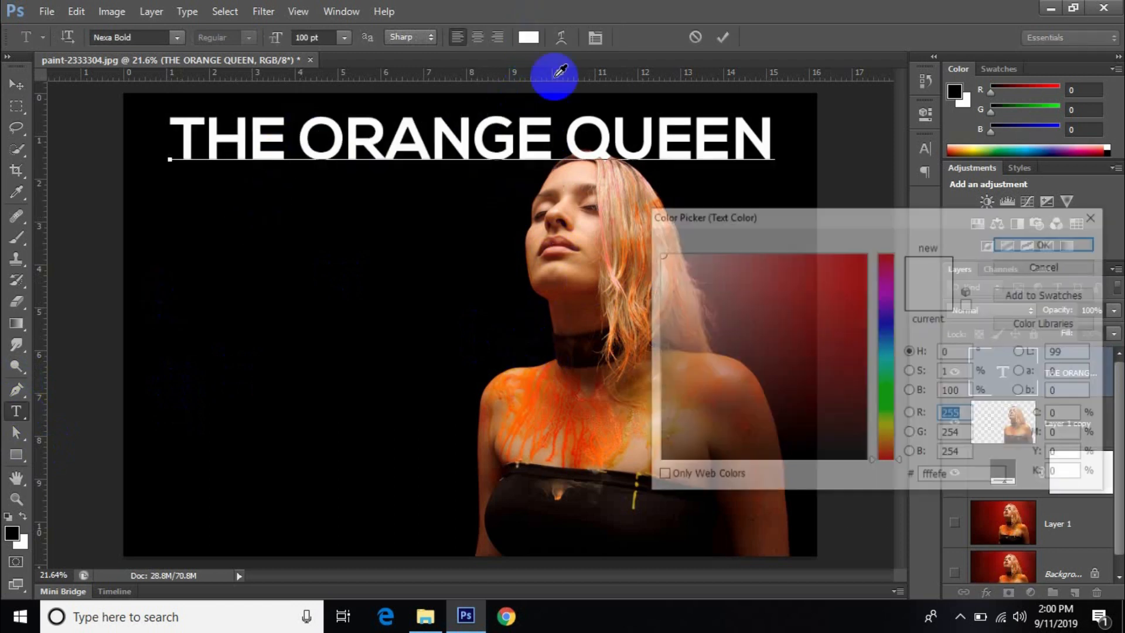
left_click(530, 387)
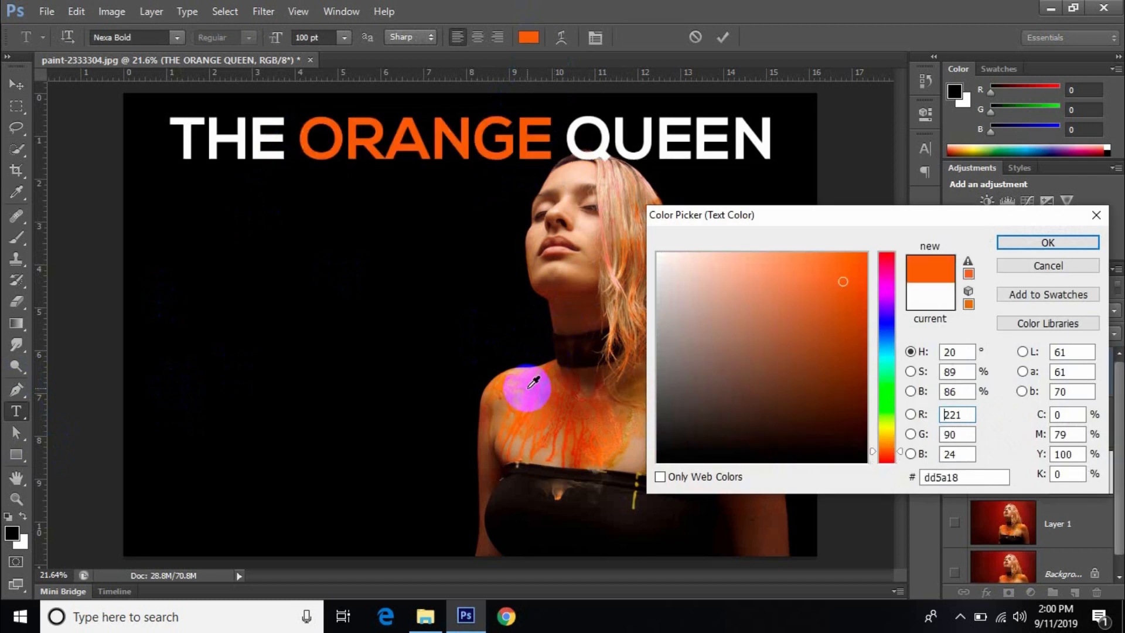
left_click(608, 417)
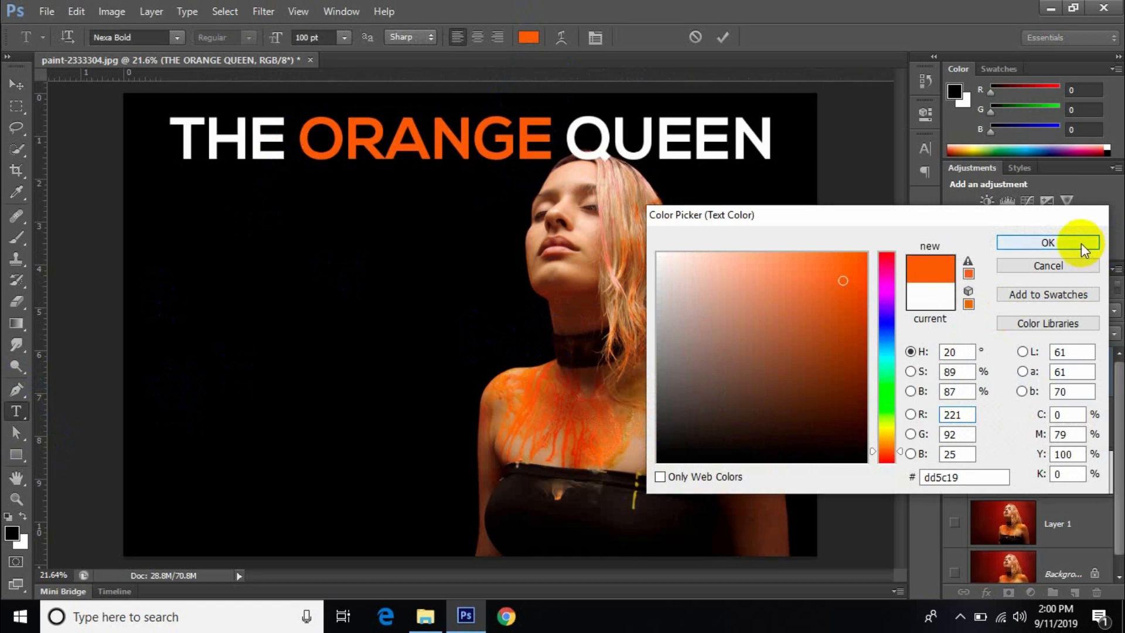
left_click(1081, 244)
left_click(726, 39)
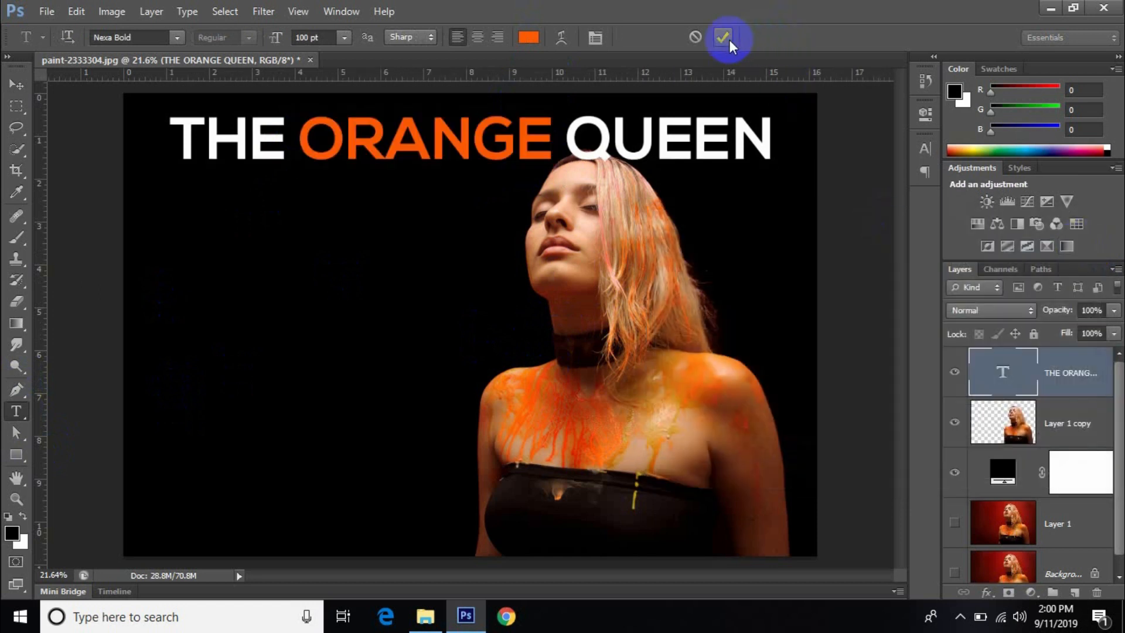
Nudge the title up slightly so the Q overlaps the top of the woman's hair a little less
scroll(611, 154, "up", 5)
scroll(610, 153, "up", 4)
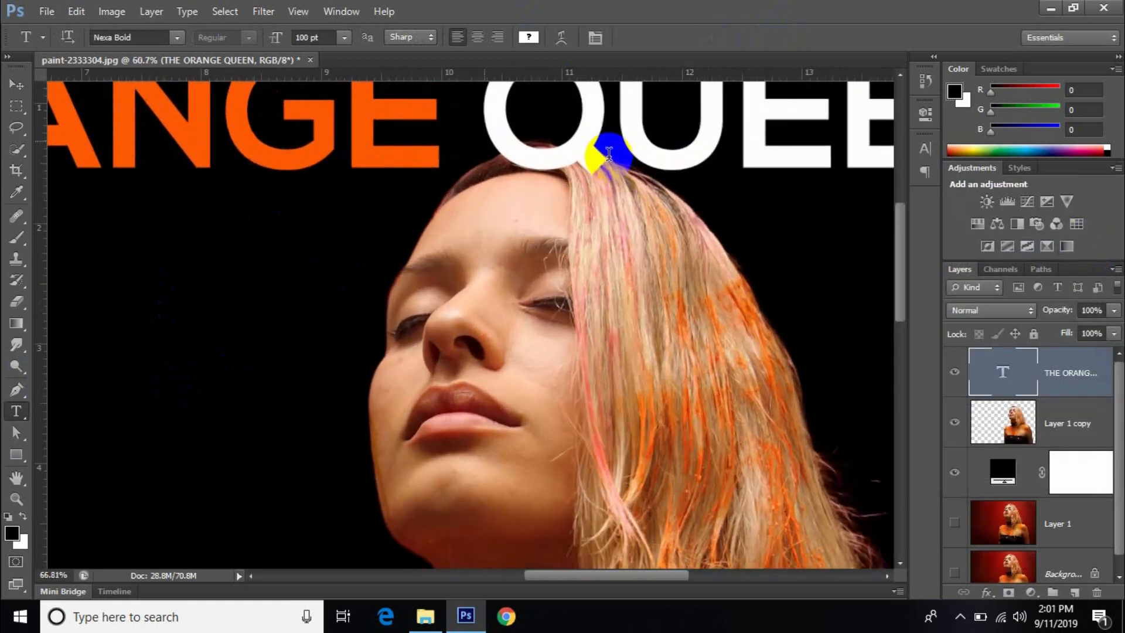
left_click(17, 84)
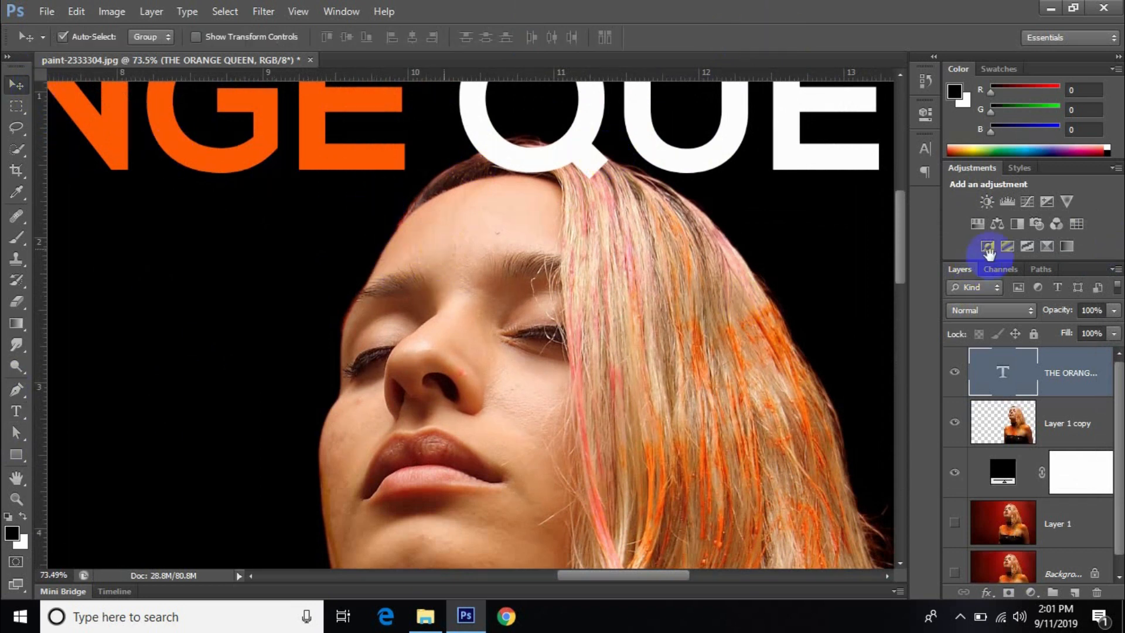
left_click_drag(901, 247, 902, 228)
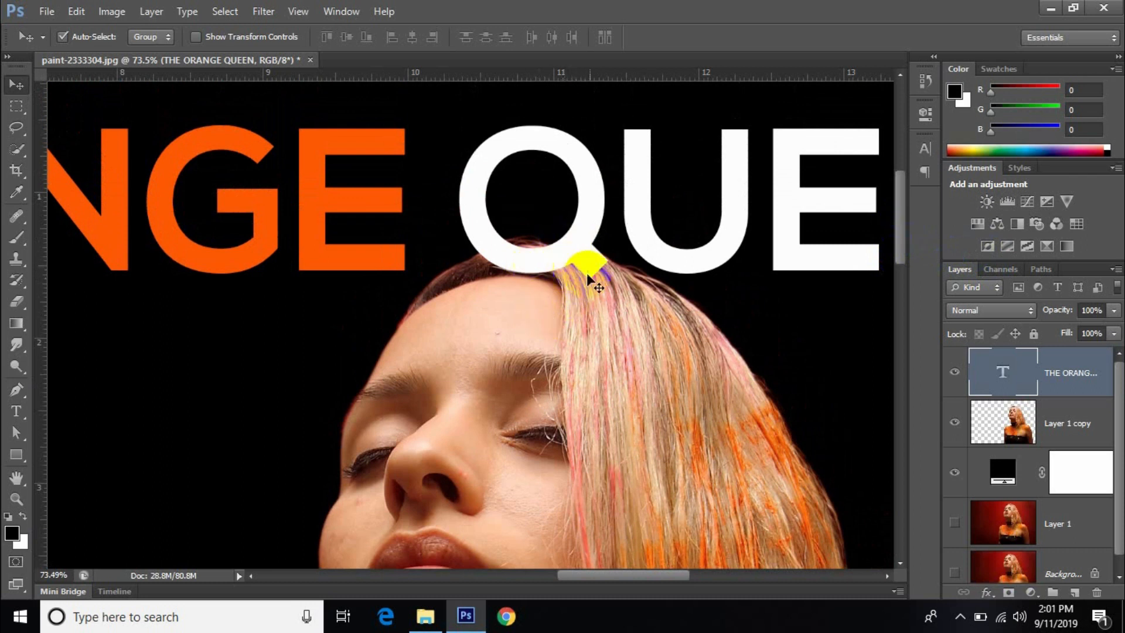
key("Up")
key("Up")
key("Up")
key("Up")
key("Up")
key("Up")
key("Up")
key("Up")
key("Up")
key("Up")
key("Up")
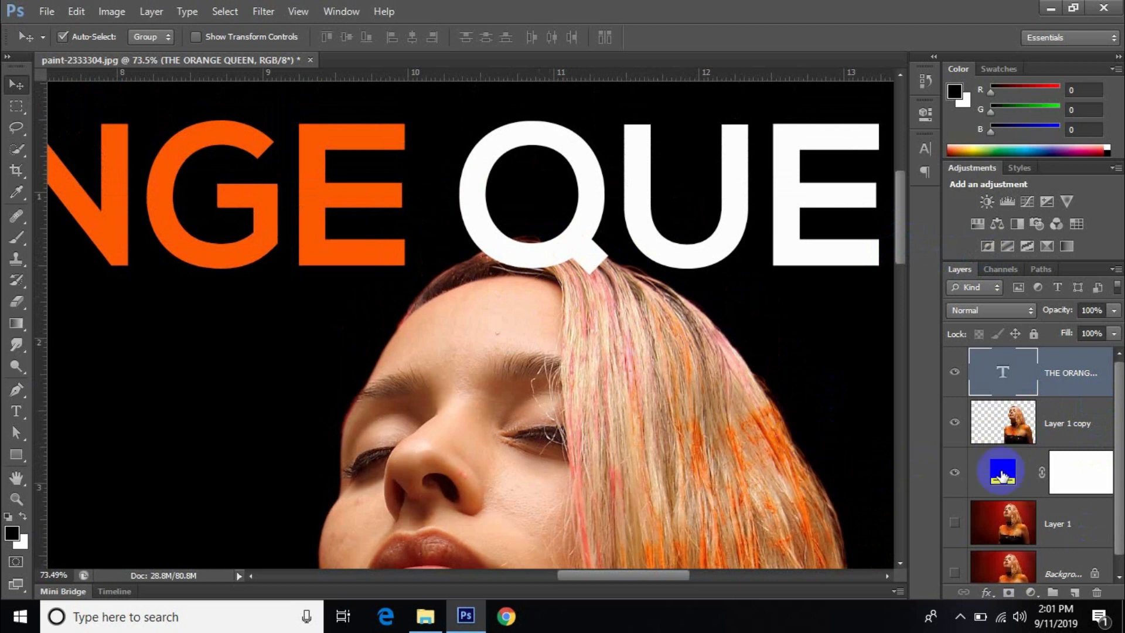
Add a layer mask to the title and fill the outline of Layer 1 copy with black on it, hiding the text behind her head
left_click_drag(1010, 469, 1020, 387)
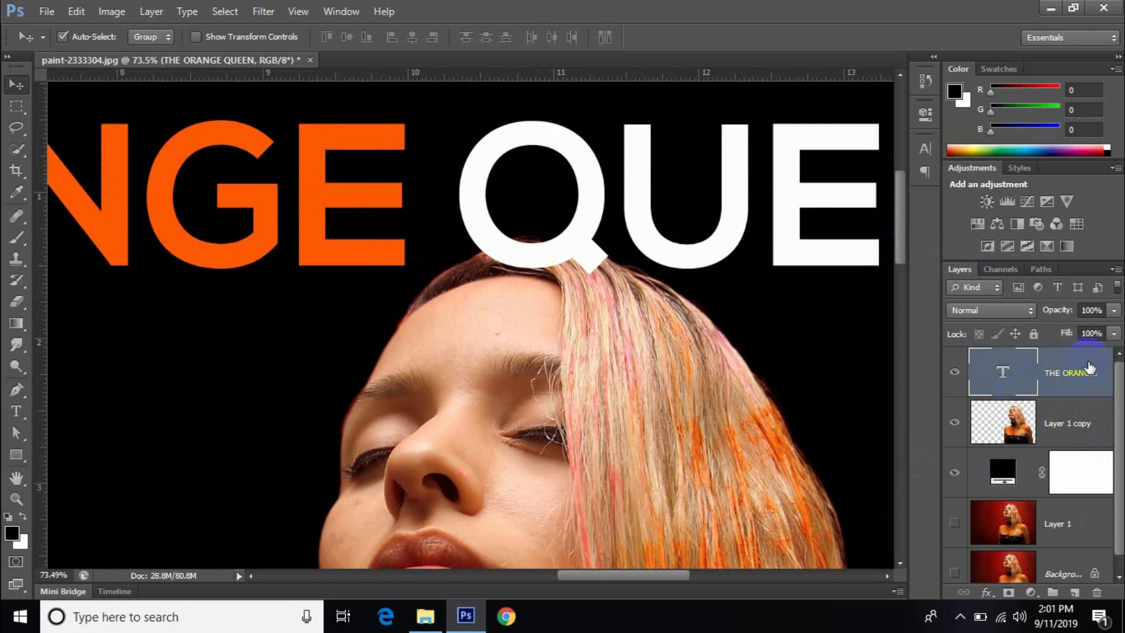
left_click(1008, 593)
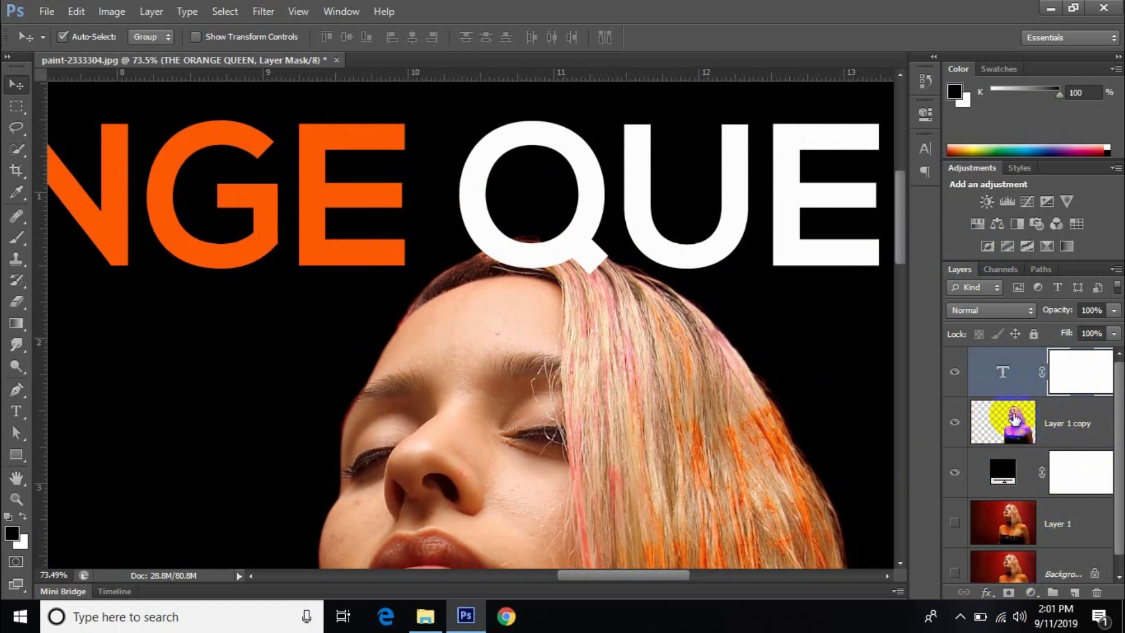
left_click(1014, 417, "ctrl")
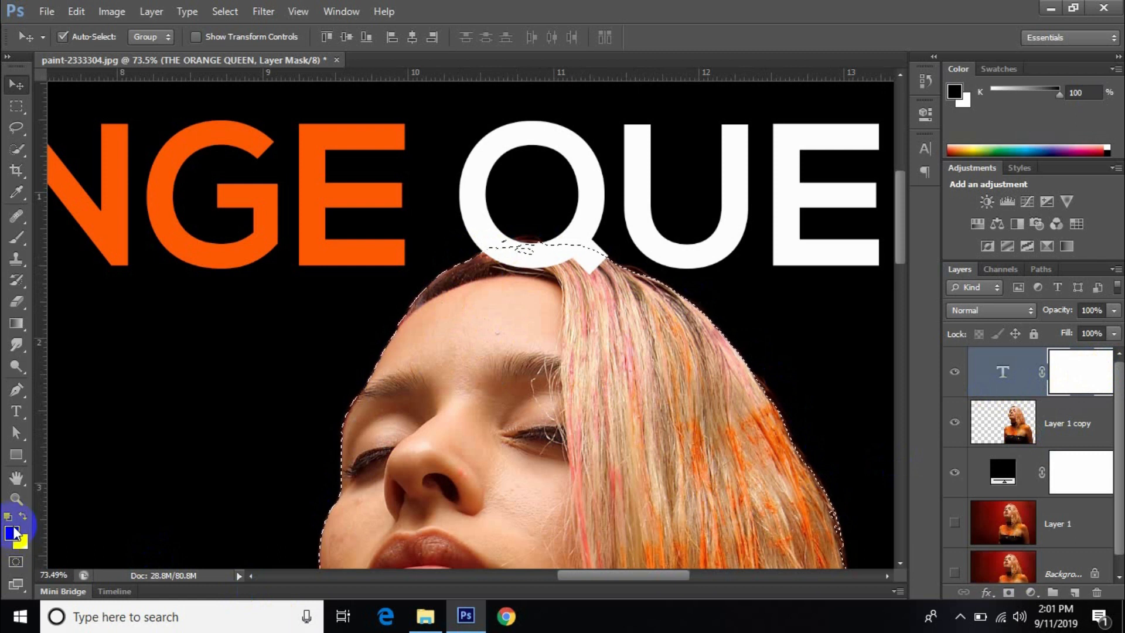
key("alt+BackSpace")
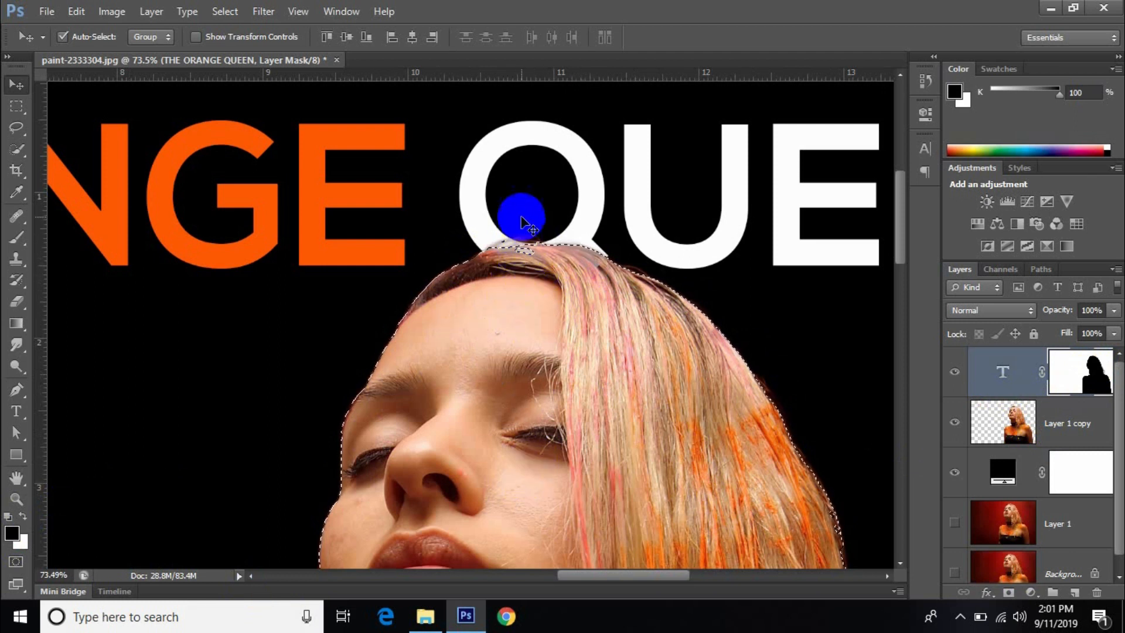
Clear the selection around the woman
left_click(482, 254)
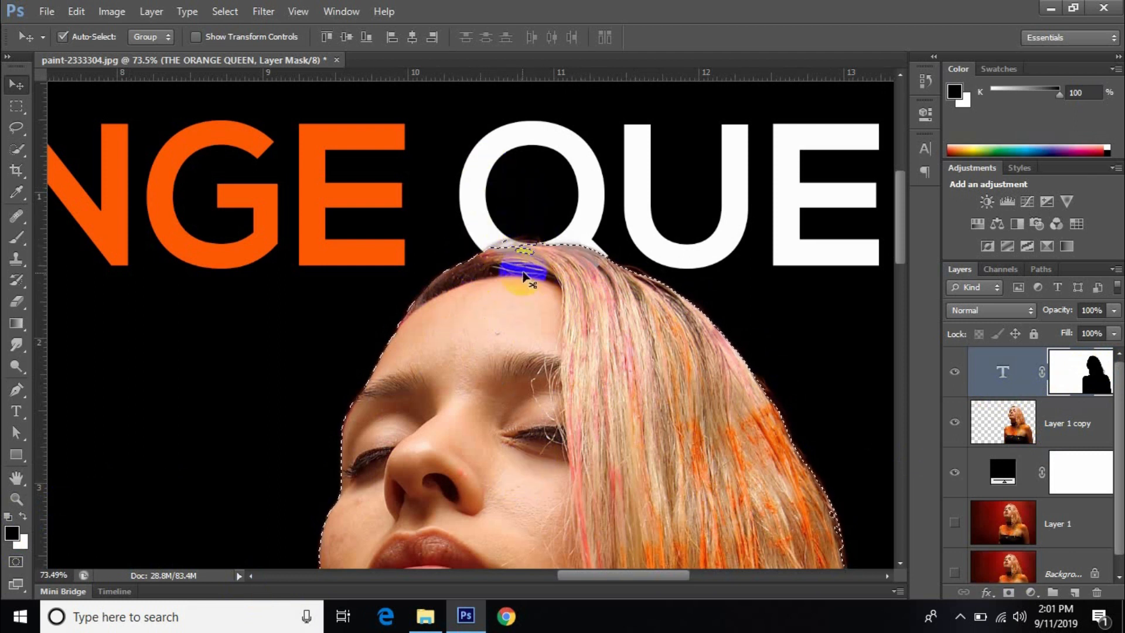
left_click(615, 228)
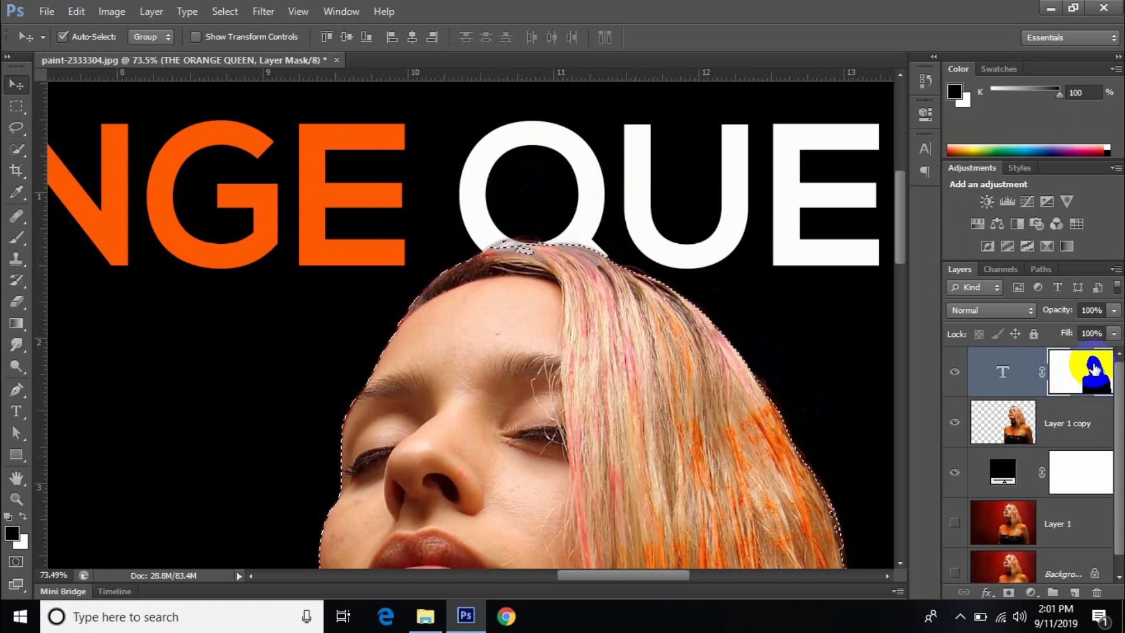
scroll(698, 400, "down", 5)
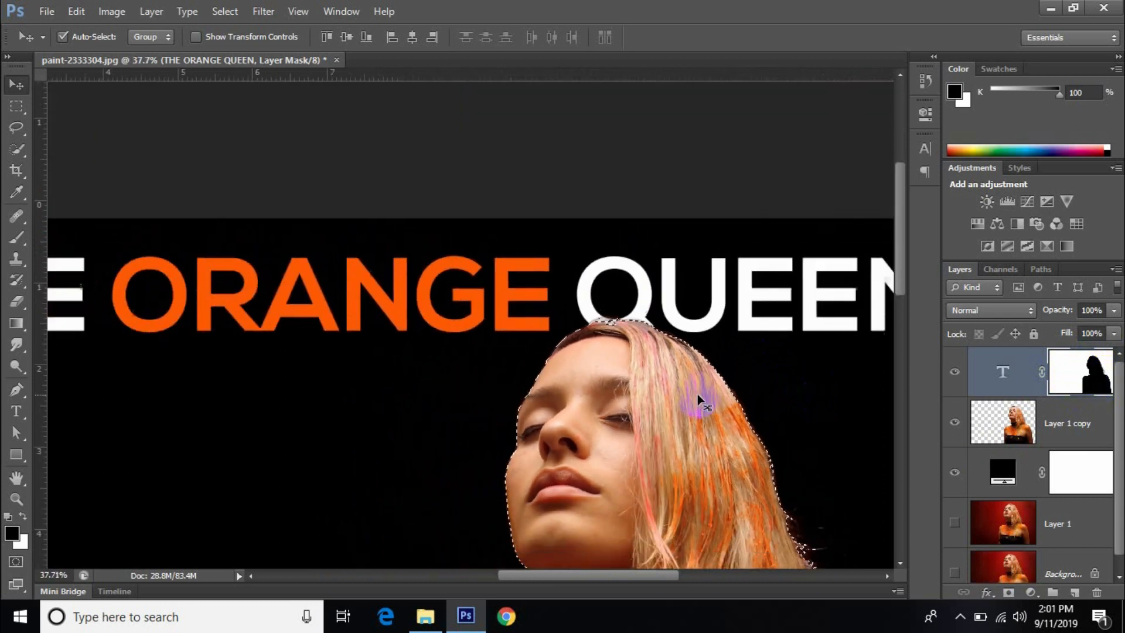
scroll(698, 400, "down", 5)
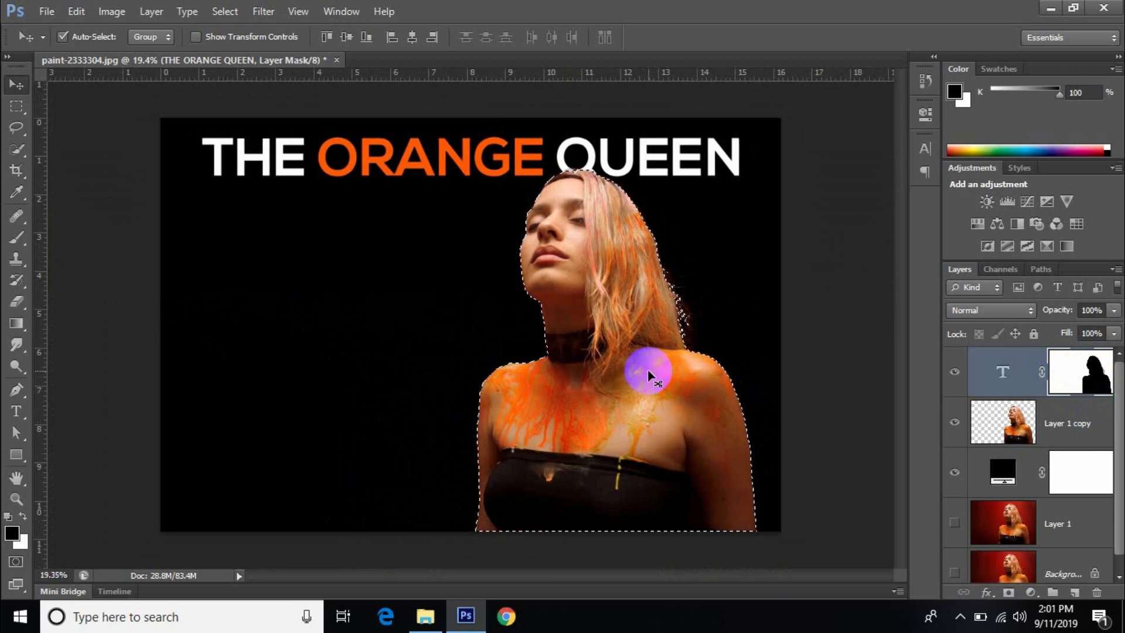
left_click(1060, 383)
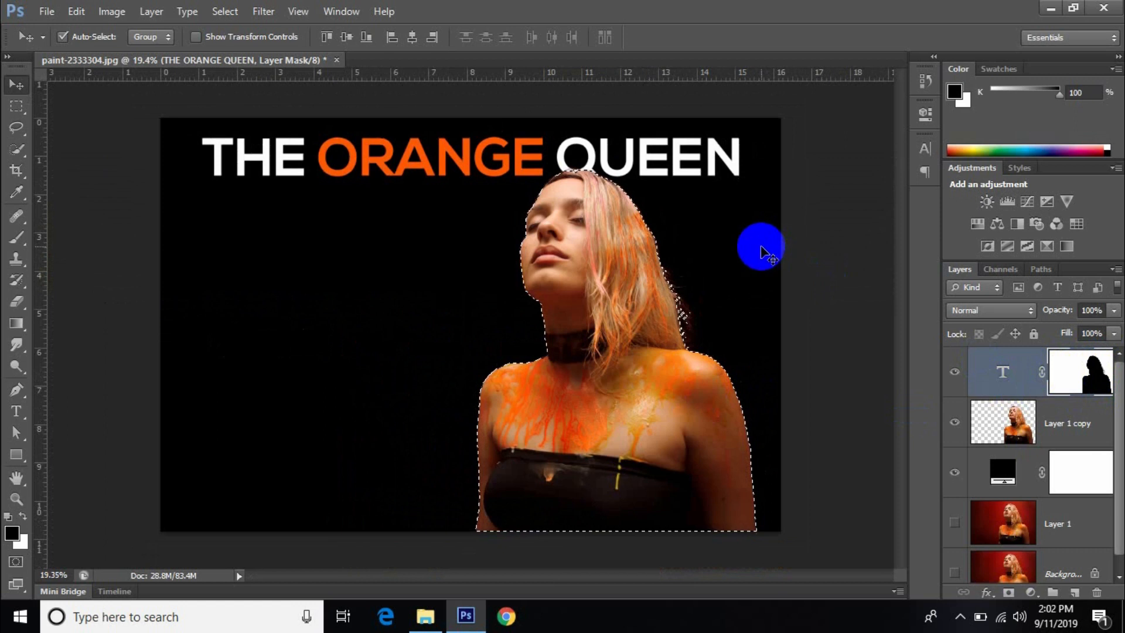
key("ctrl+d")
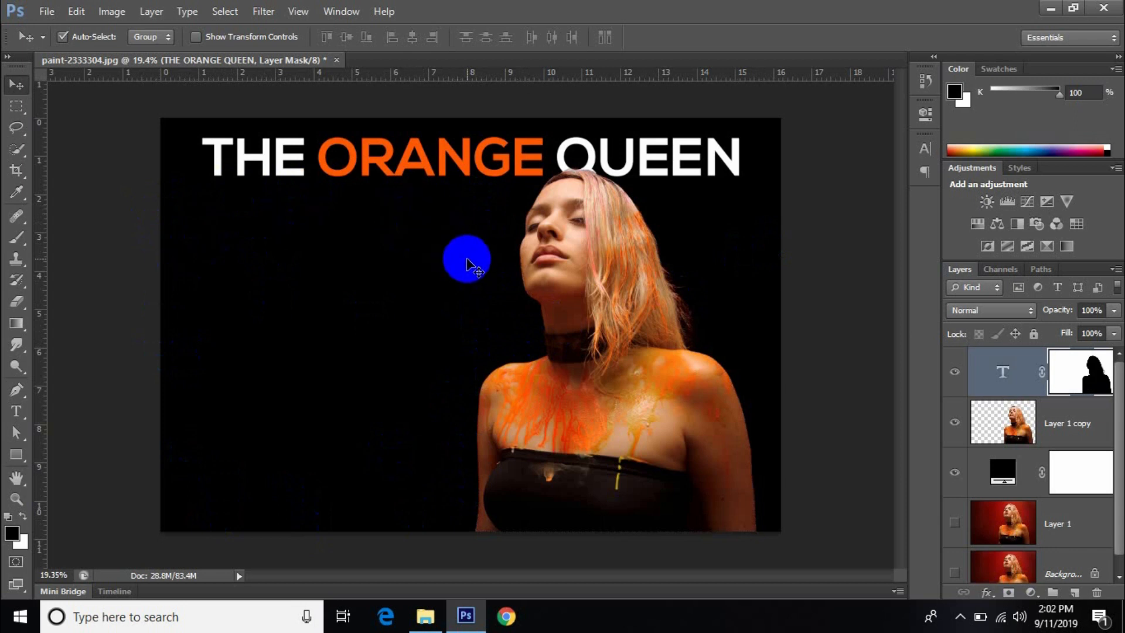
Place horizontal guides below the title and near the image's lower edge, and a vertical guide near its left edge
left_click_drag(488, 175, 491, 197)
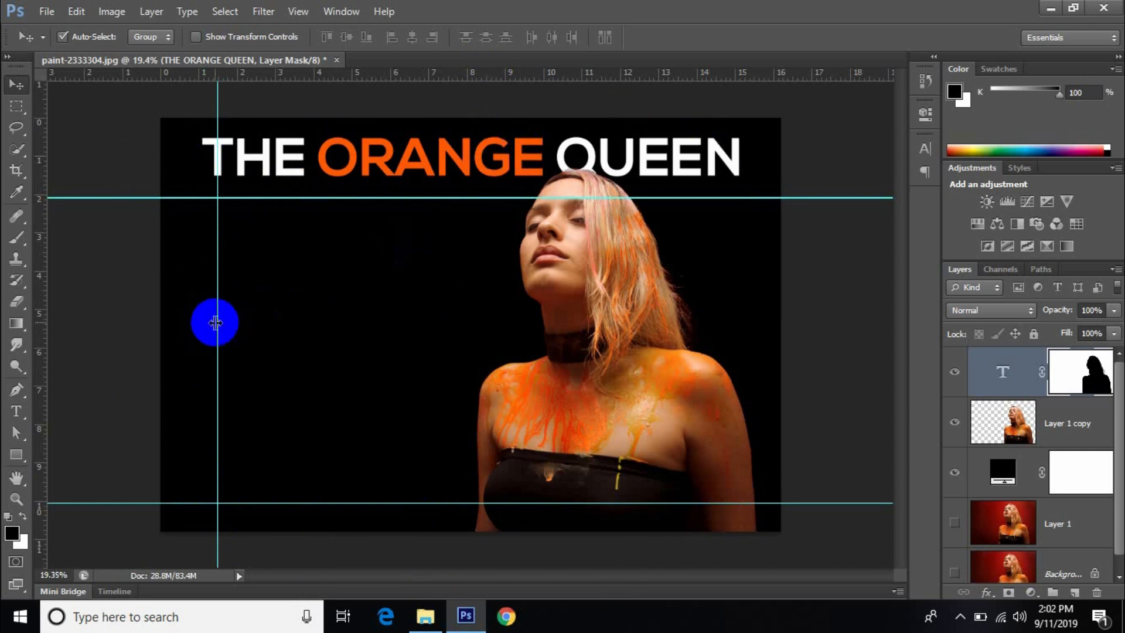
left_click_drag(229, 325, 216, 335)
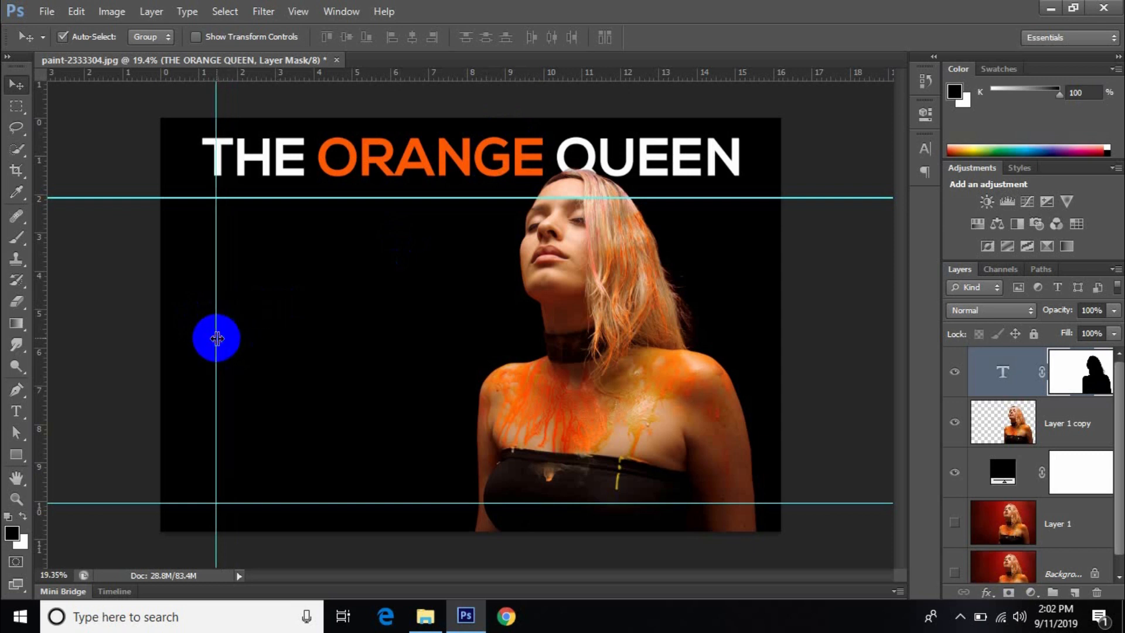
Start a Pen tool shape on the lower guide near the woman's arm, following the guides around to a point beside her forehead
left_click(13, 395)
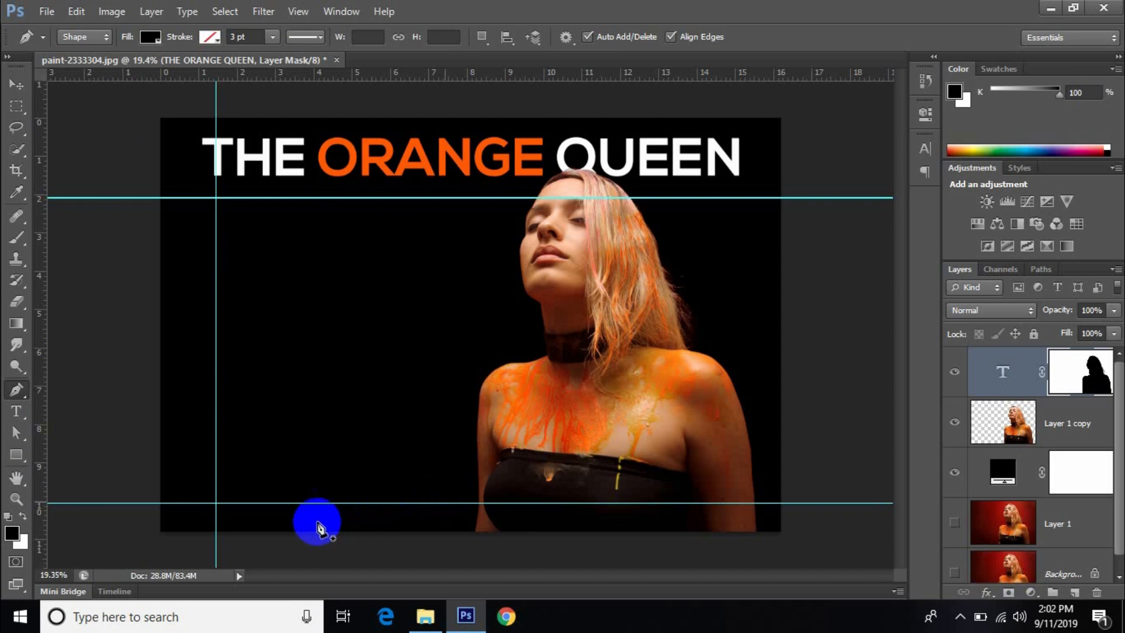
left_click(445, 503)
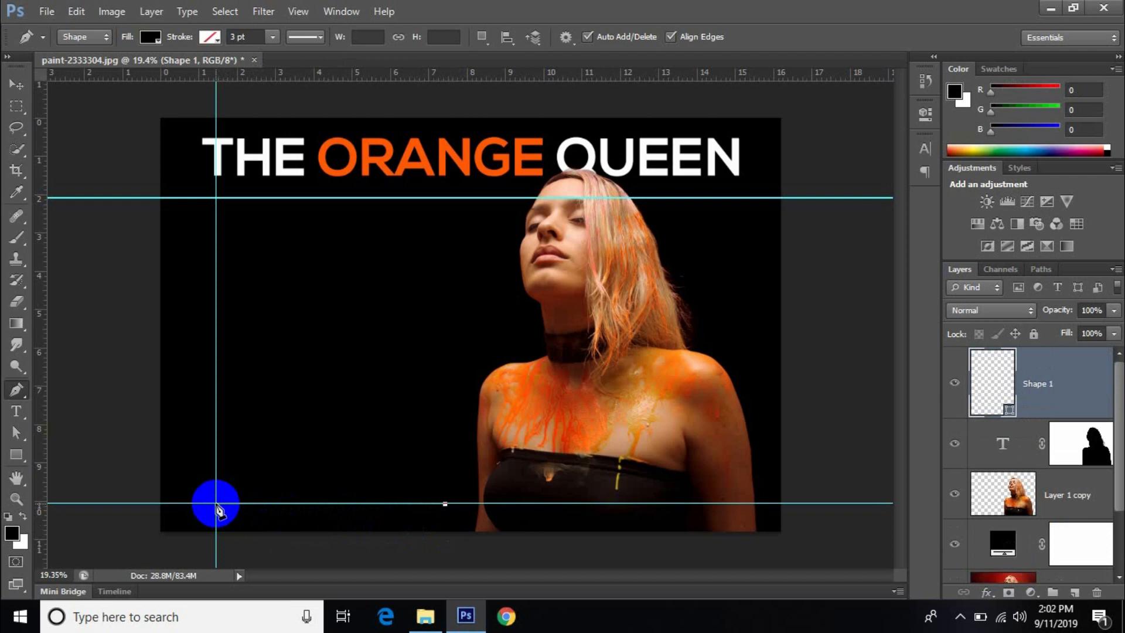
left_click(216, 198)
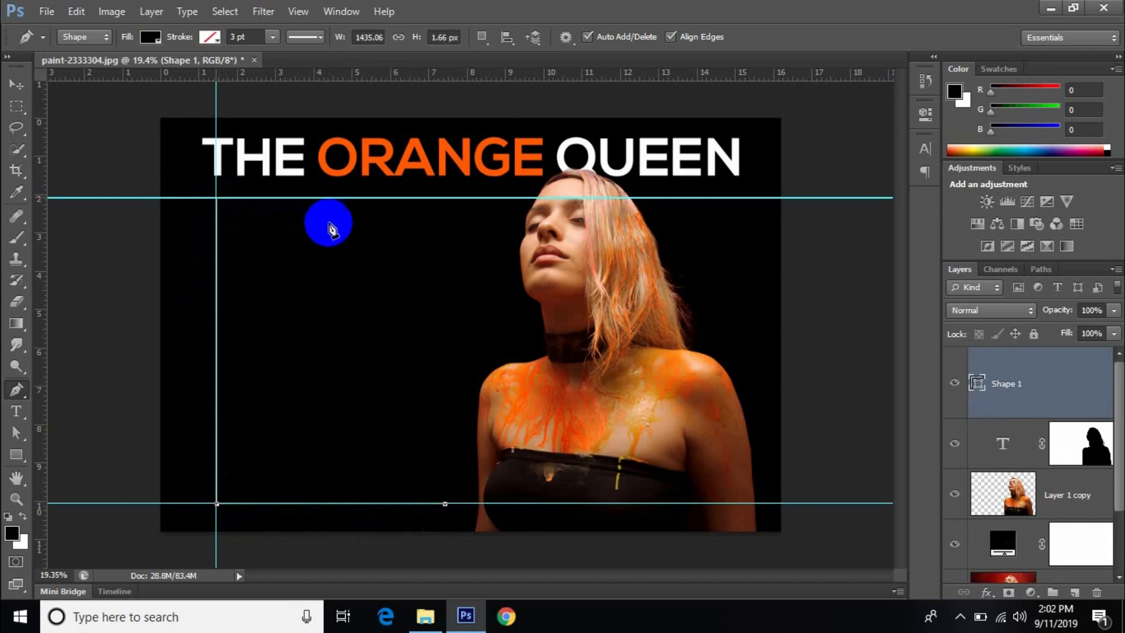
left_click_drag(464, 198, 501, 204)
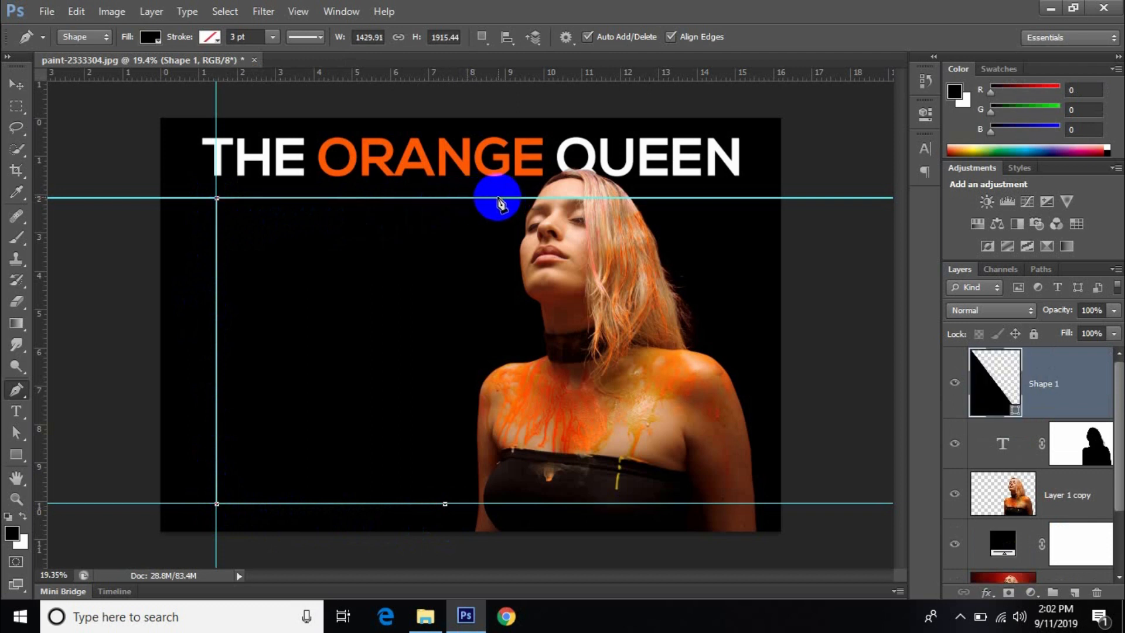
left_click(499, 198)
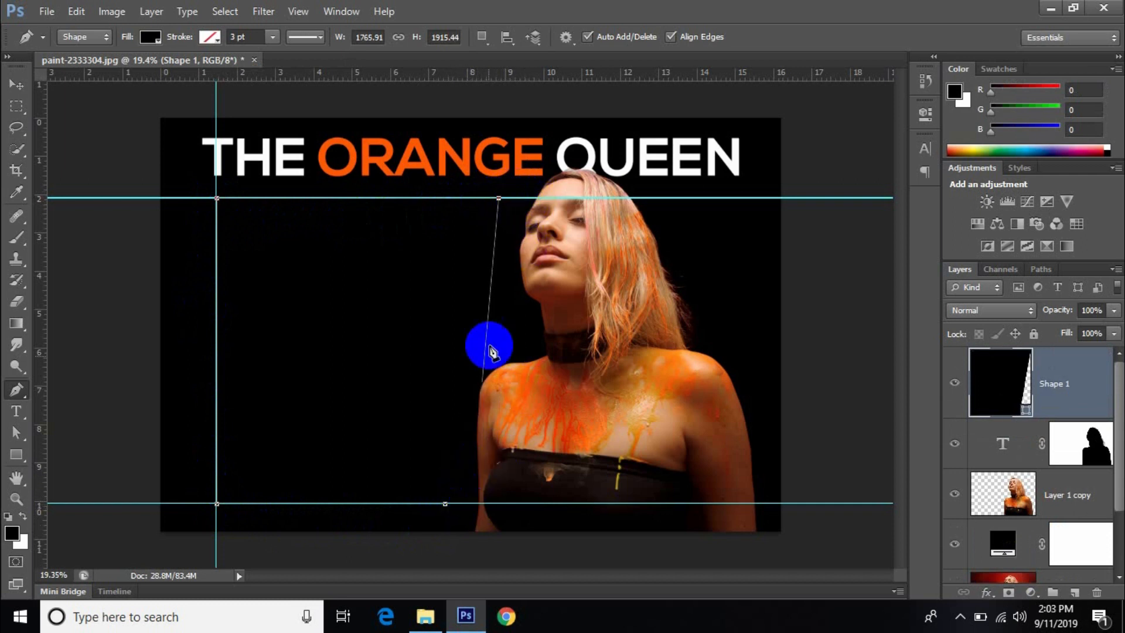
Continue the shape's edge down beside the woman's face and neck with curved anchor points, leaving a gap to her profile
scroll(491, 352, "up", 3)
key("space")
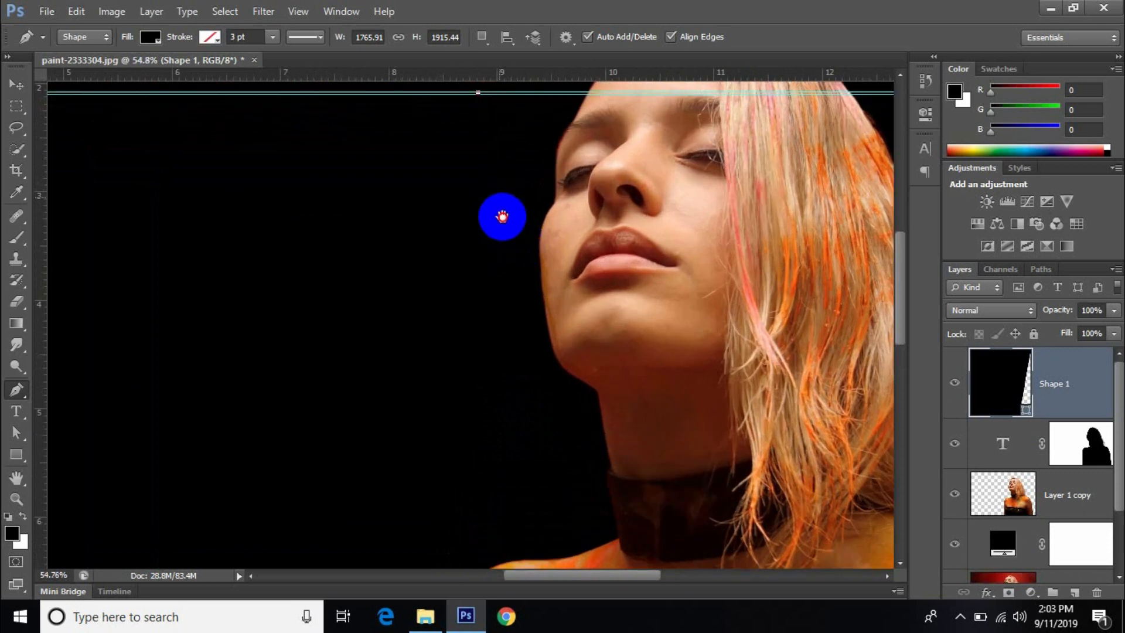
scroll(509, 261, "down", 5)
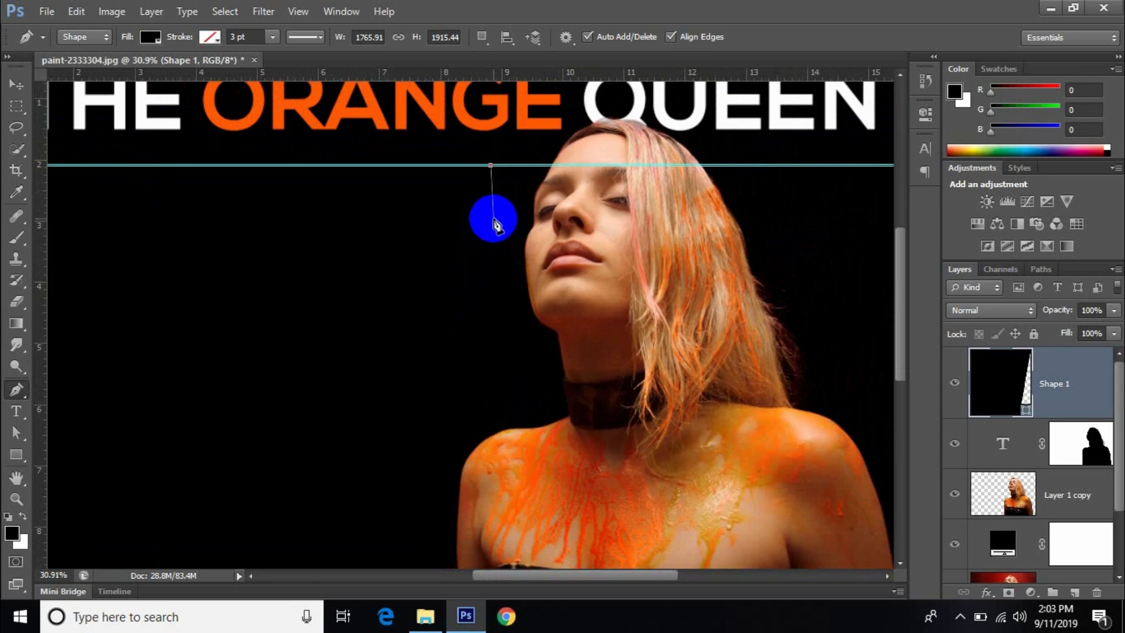
left_click(489, 202)
left_click_drag(489, 201, 497, 212)
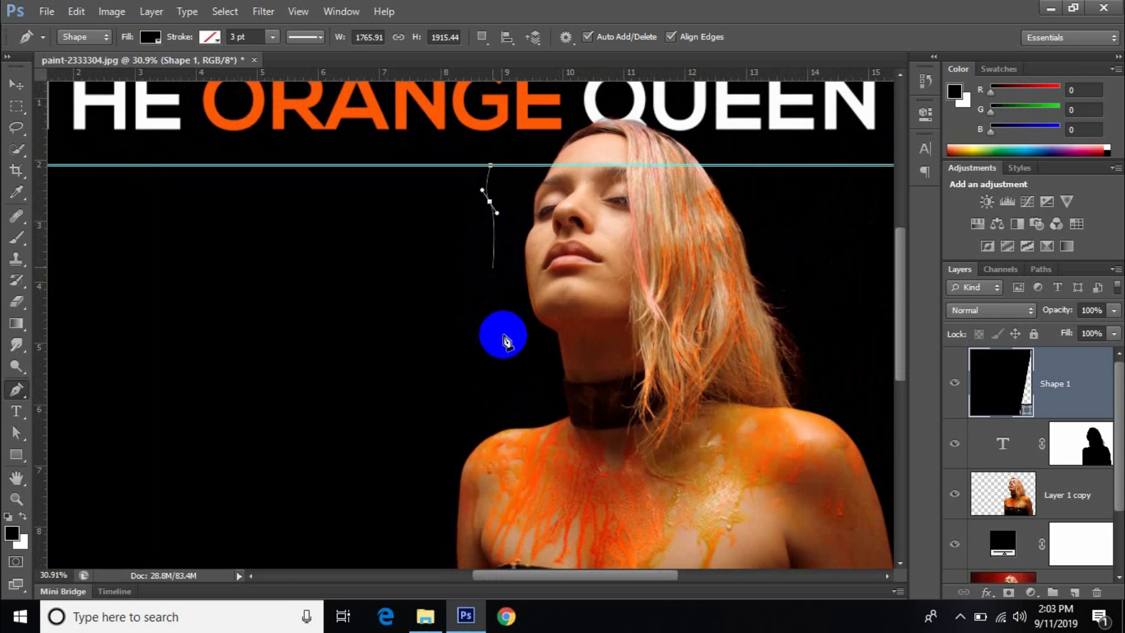
left_click(519, 346)
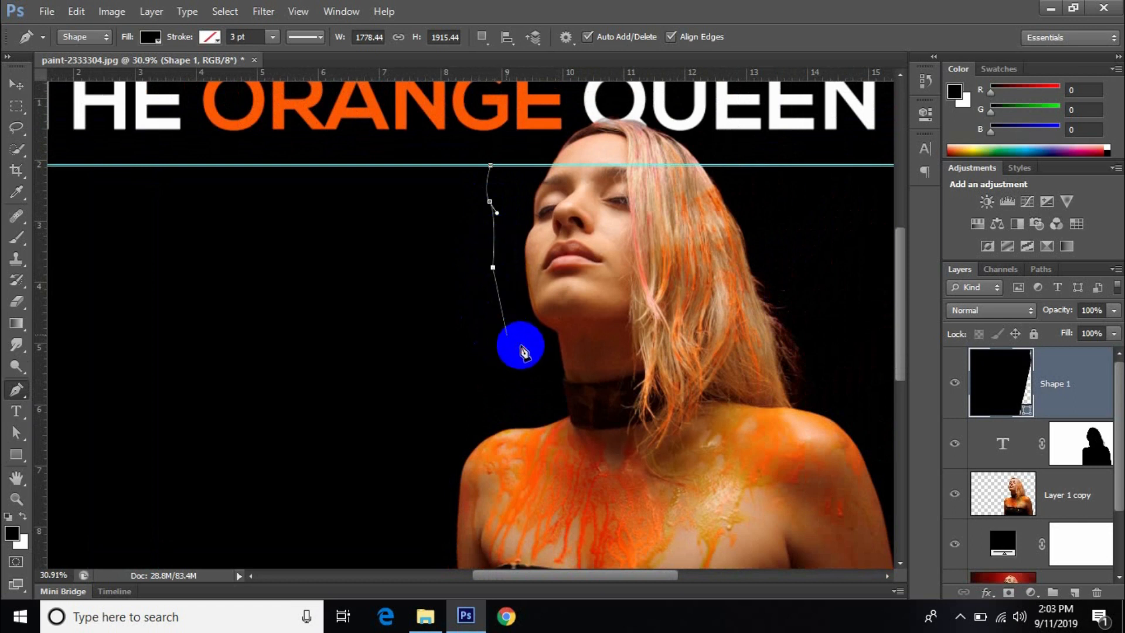
key("space")
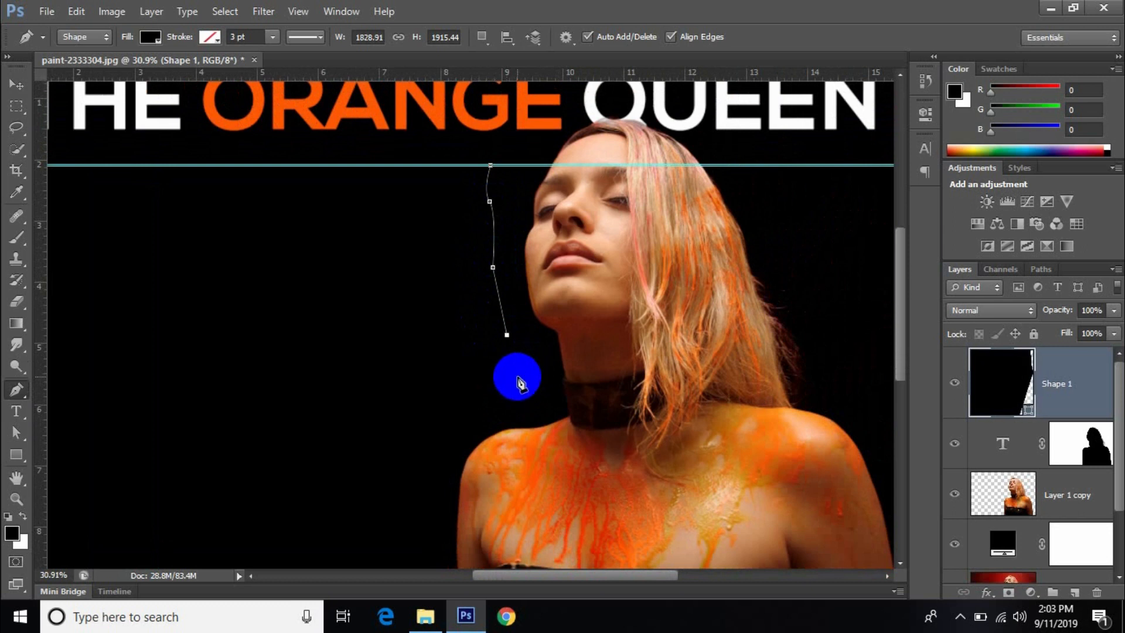
left_click_drag(889, 334, 899, 357)
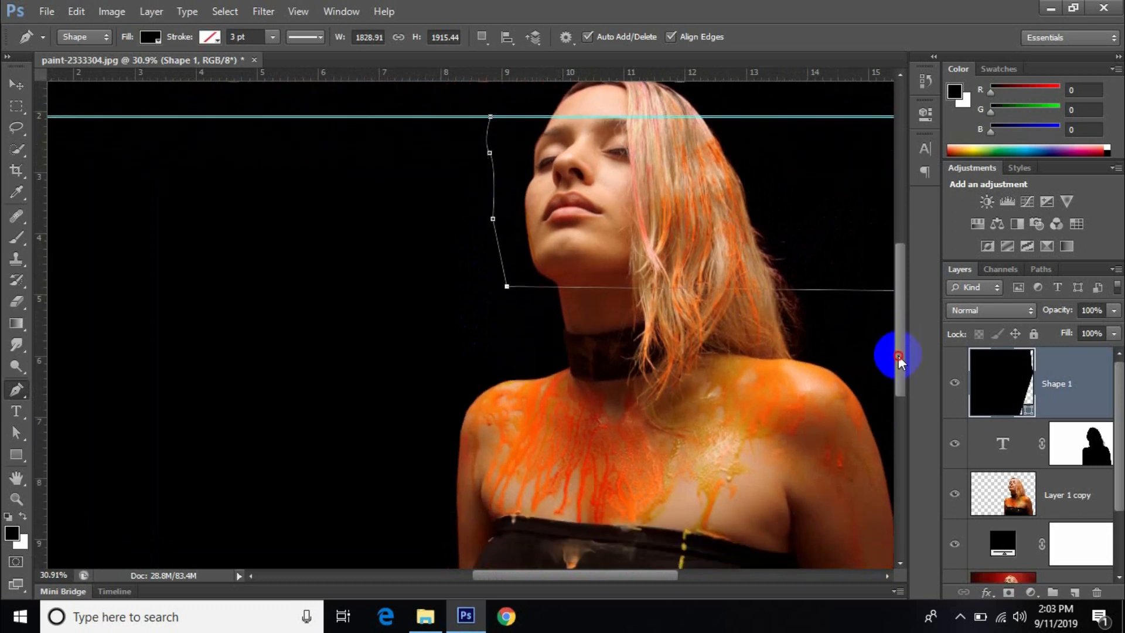
left_click_drag(512, 340, 501, 354)
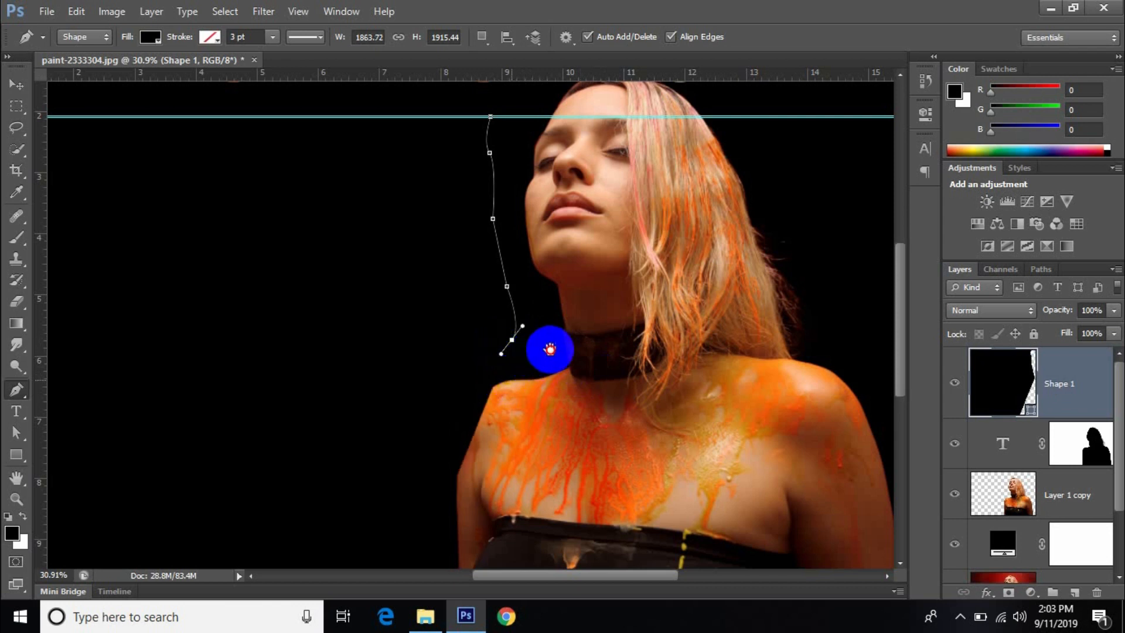
Curve the shape's edge around the woman's shoulder and down along her arm, and close it at its starting point on the lower guide
left_click_drag(572, 576, 555, 577)
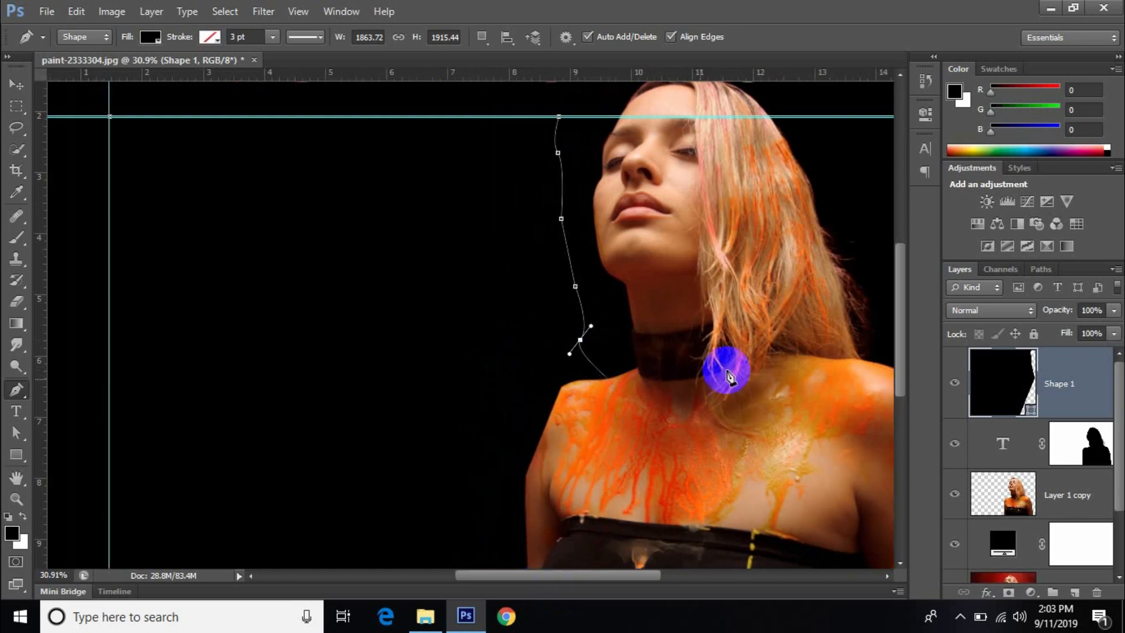
left_click_drag(900, 345, 899, 359)
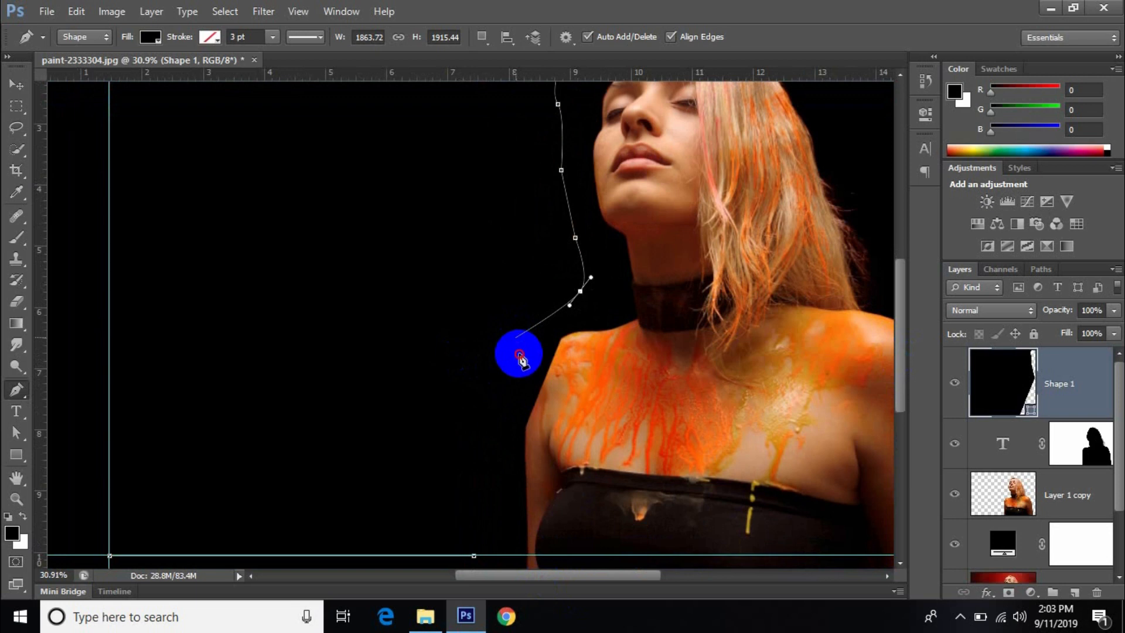
left_click_drag(521, 355, 520, 357)
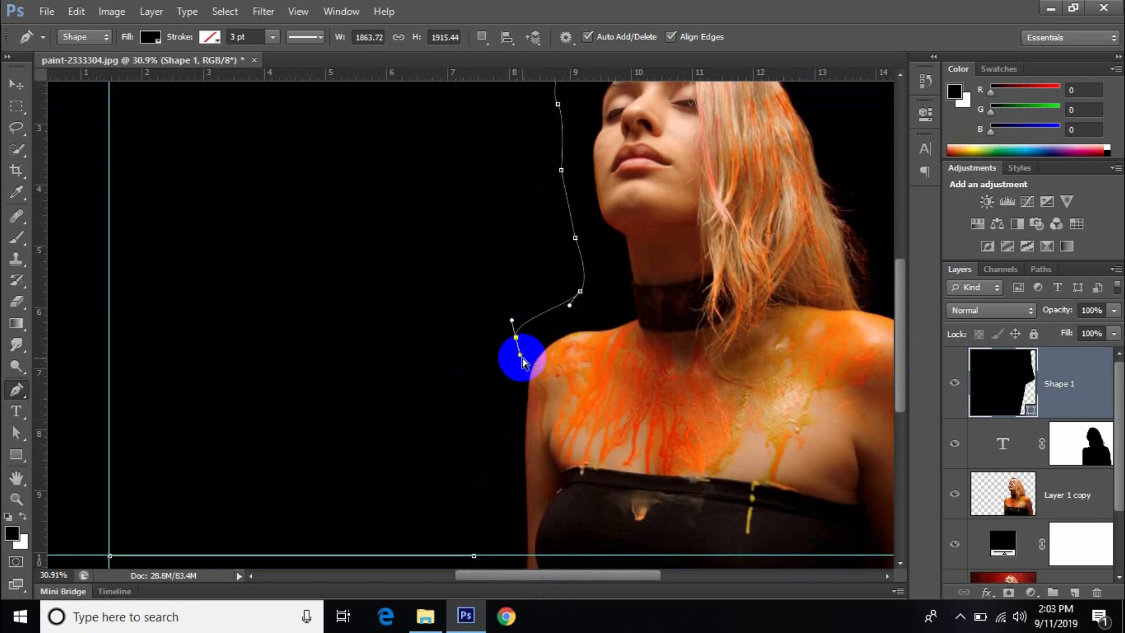
left_click(516, 359)
mouse_move(515, 362)
left_mouse_down()
mouse_move(514, 352)
mouse_move(507, 366)
left_mouse_up()
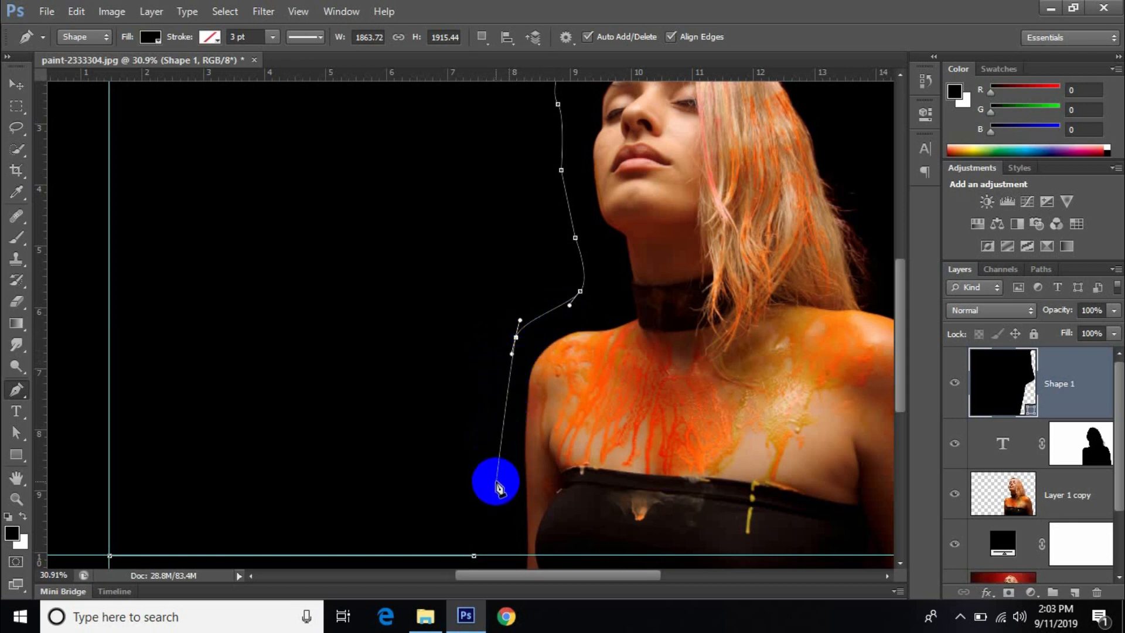
left_click(509, 502)
left_click_drag(508, 503, 498, 489)
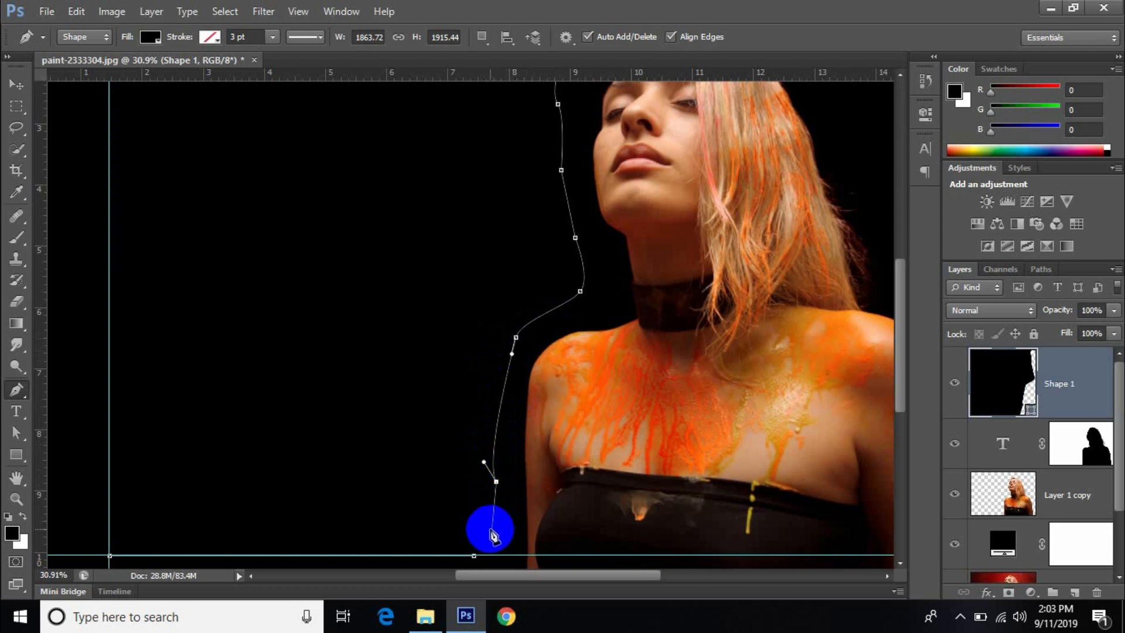
left_click(474, 556)
scroll(586, 375, "down", 1)
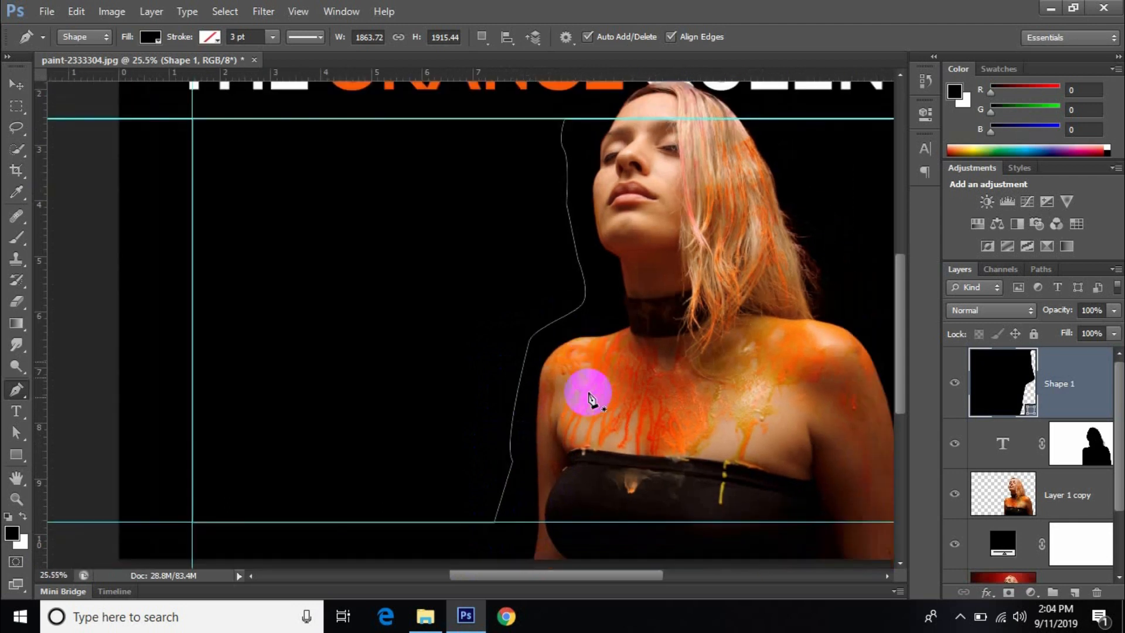
Shift the shape's anchor point beside the woman's upper arm slightly away from her
scroll(564, 359, "down", 1)
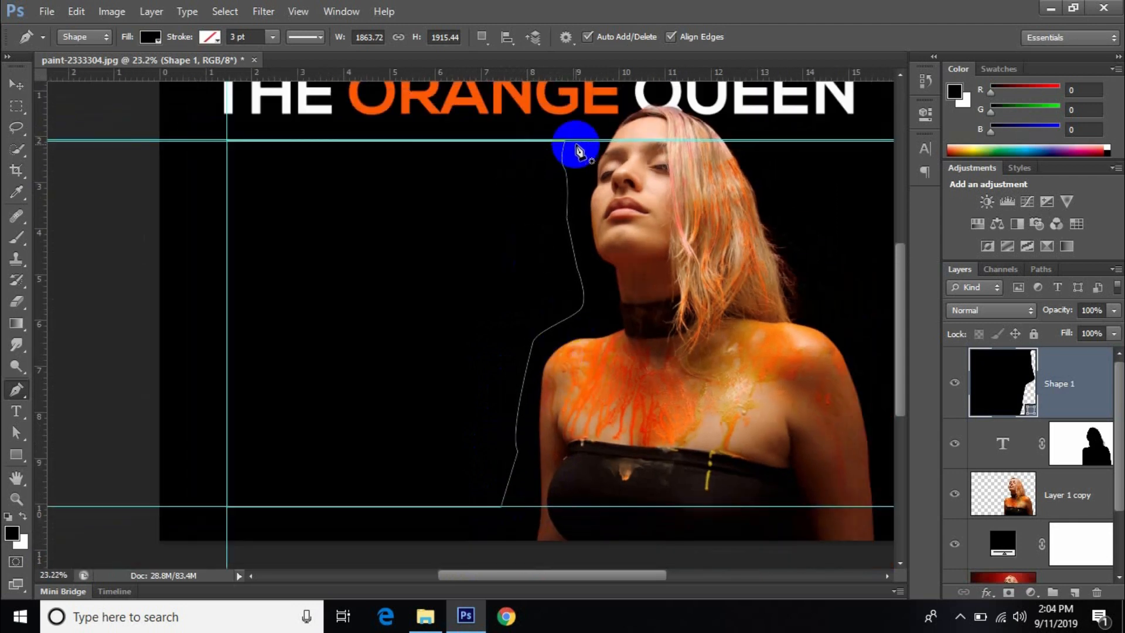
scroll(509, 457, "up", 2)
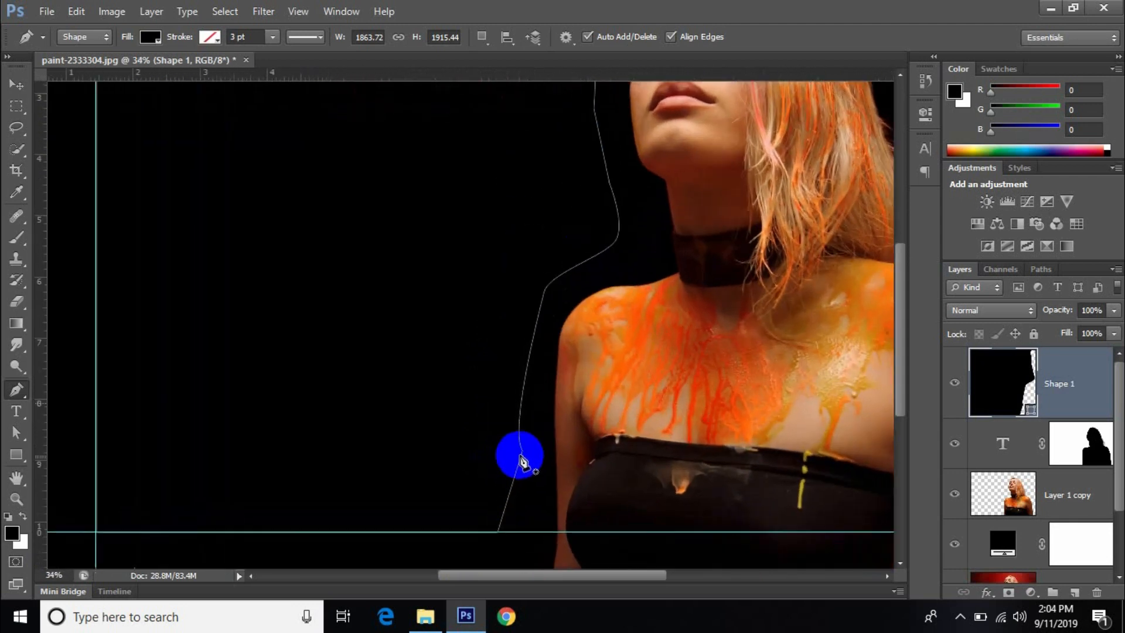
scroll(520, 460, "up", 1)
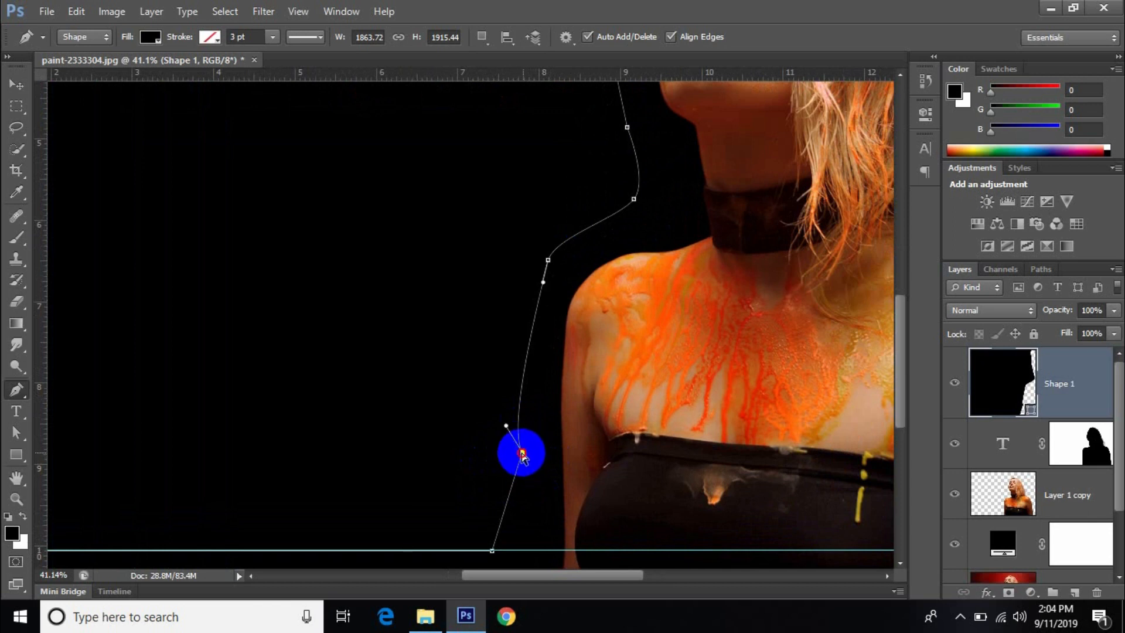
left_click_drag(523, 453, 520, 454)
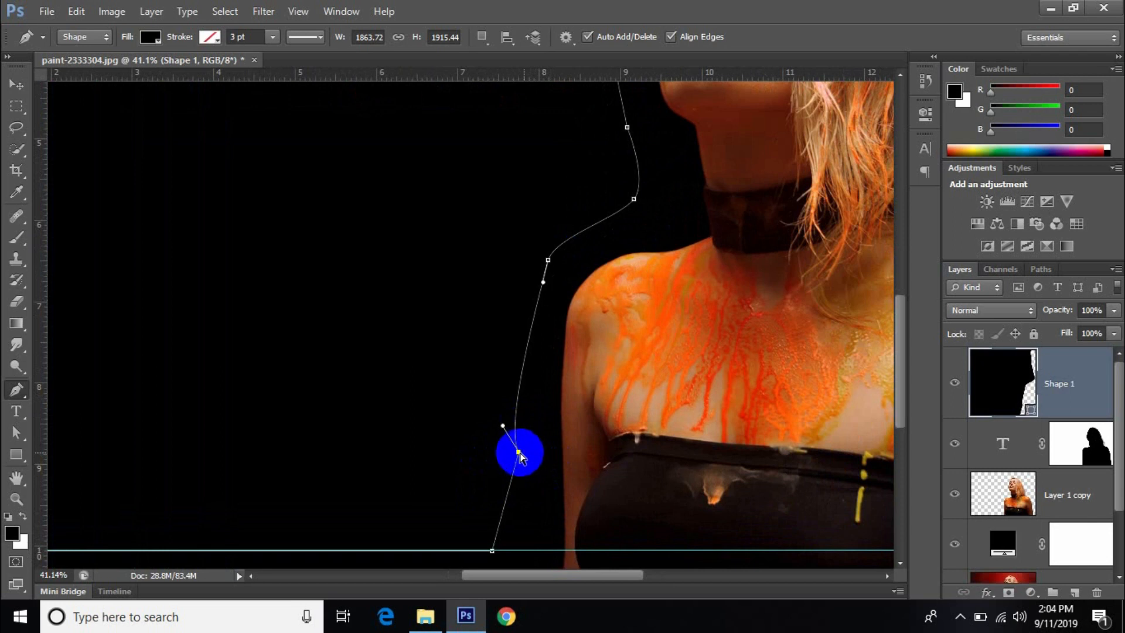
left_click(525, 464, "ctrl")
key("ctrl+z")
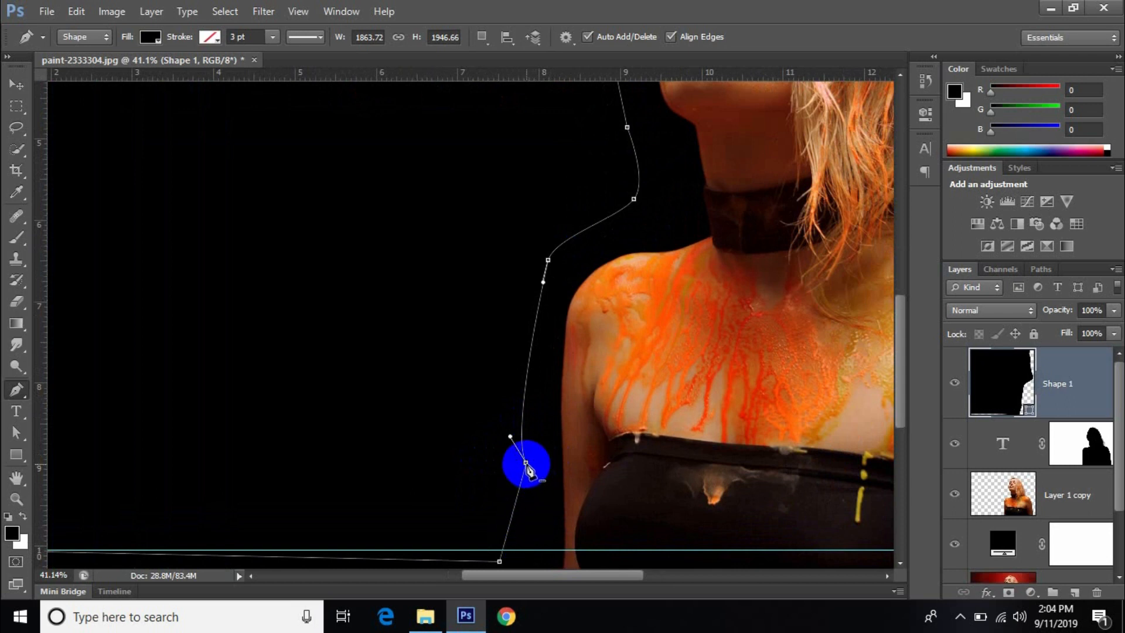
key("ctrl+z")
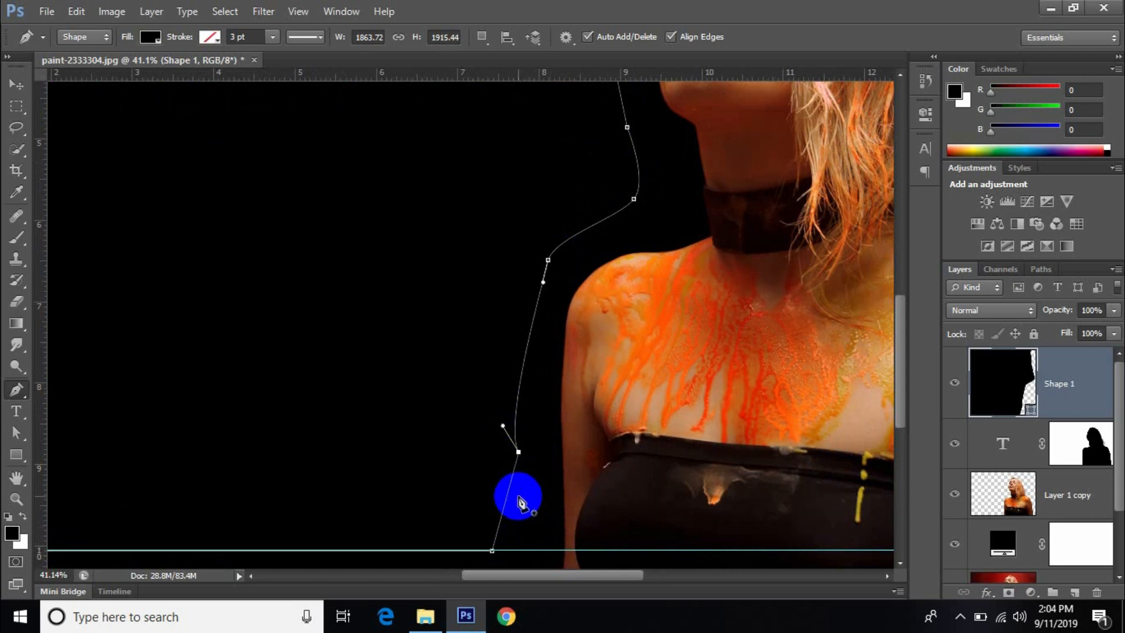
left_click(519, 452)
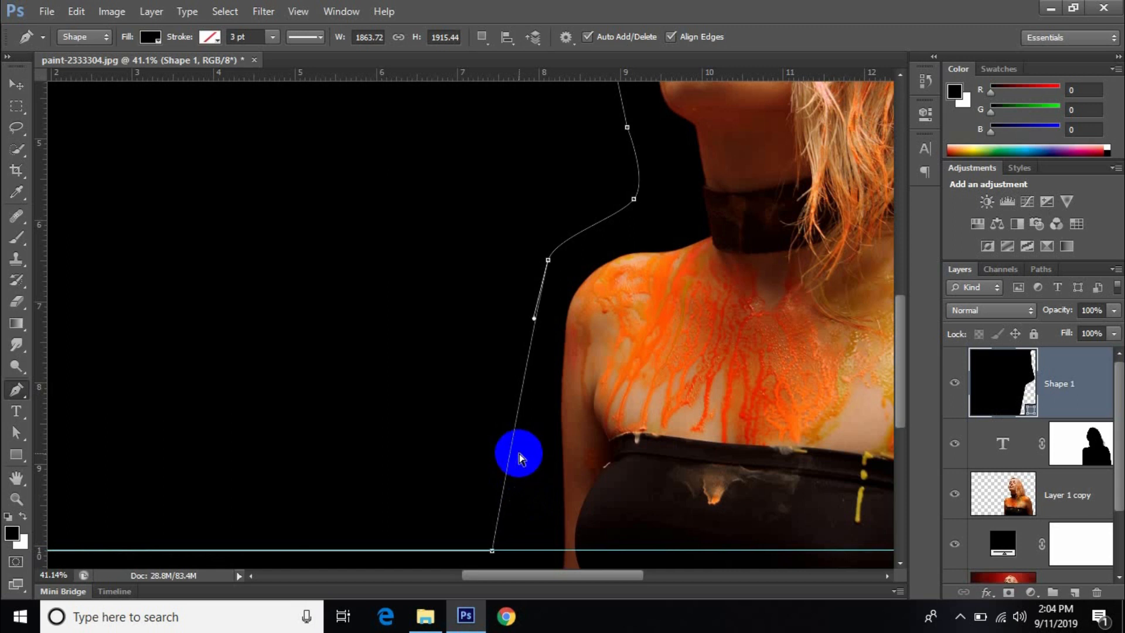
key("ctrl+z")
Move the anchor point beside the arm slightly down and outward to smooth the shape's lower edge
left_click_drag(519, 454, 513, 465)
scroll(494, 290, "down", 1)
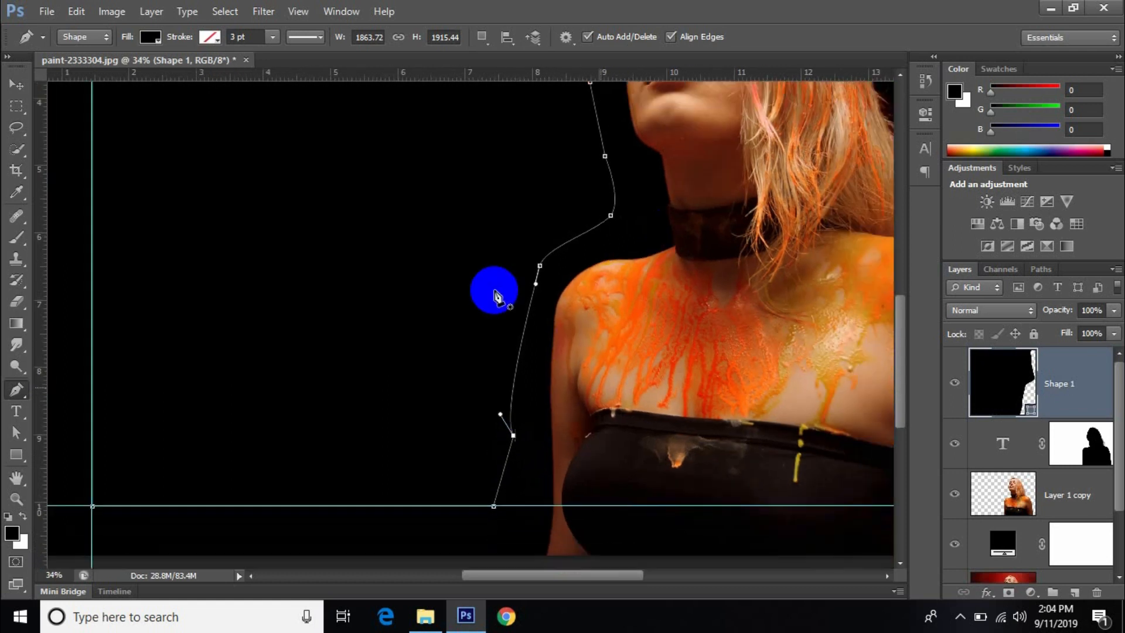
scroll(494, 290, "down", 3)
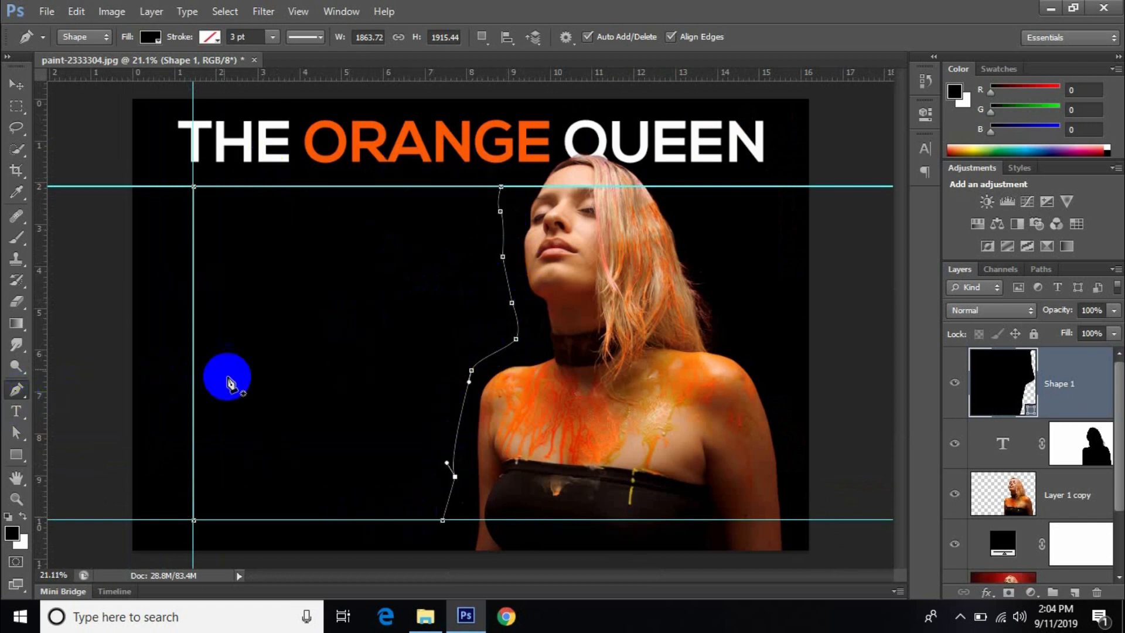
Start a text area inside the drawn shape with the Type tool and set the text color to white (ffffff)
left_click(17, 412)
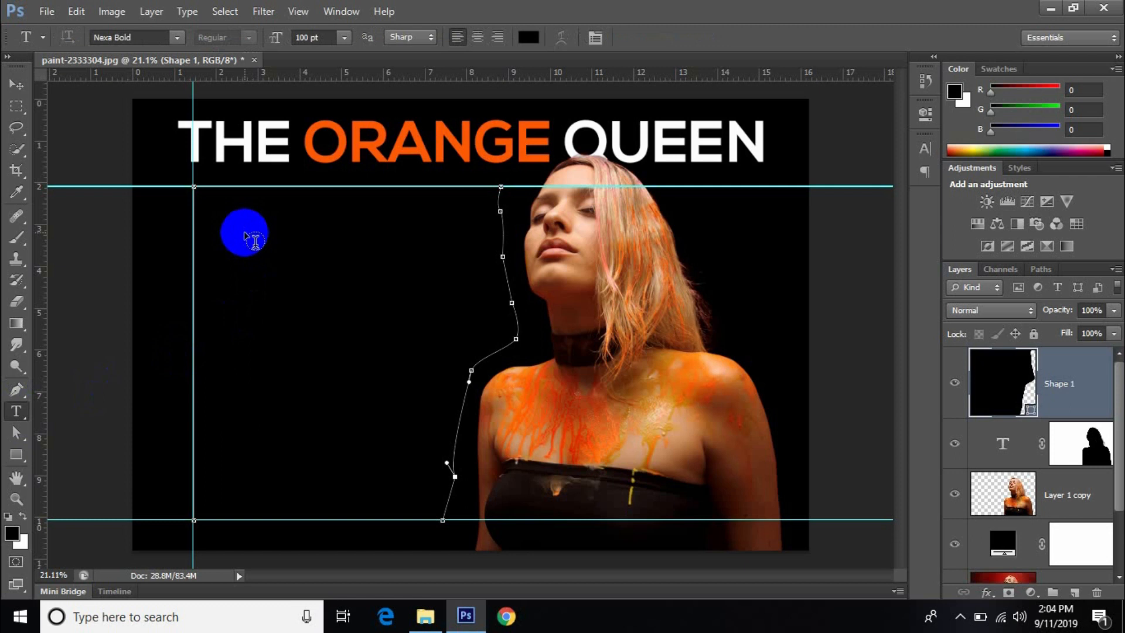
left_click(244, 233)
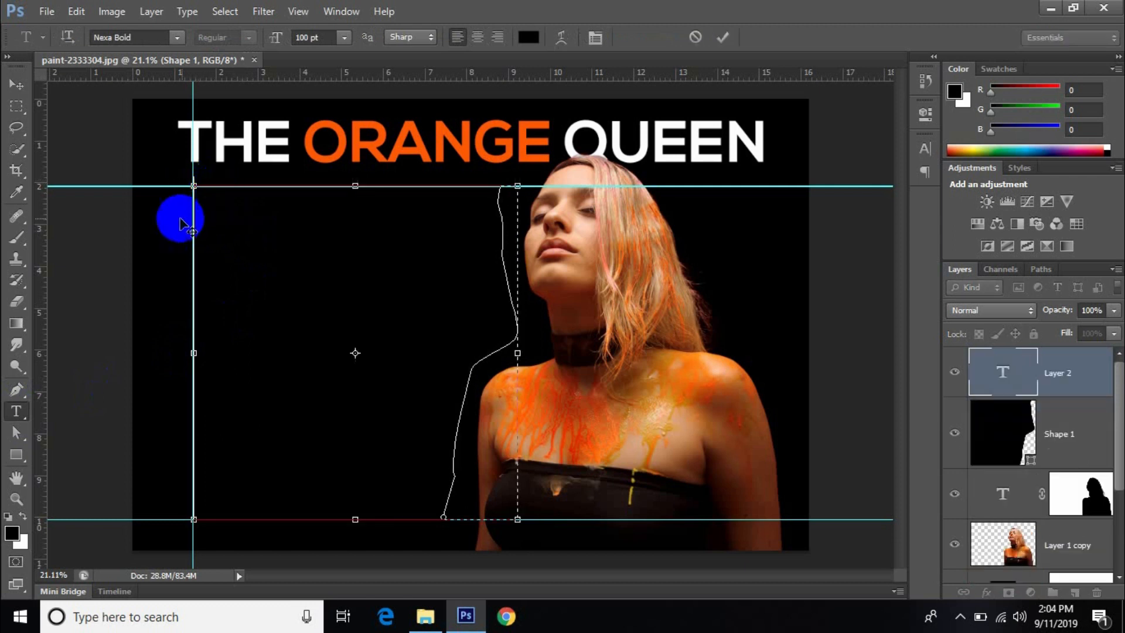
left_click(537, 40)
left_click(655, 244)
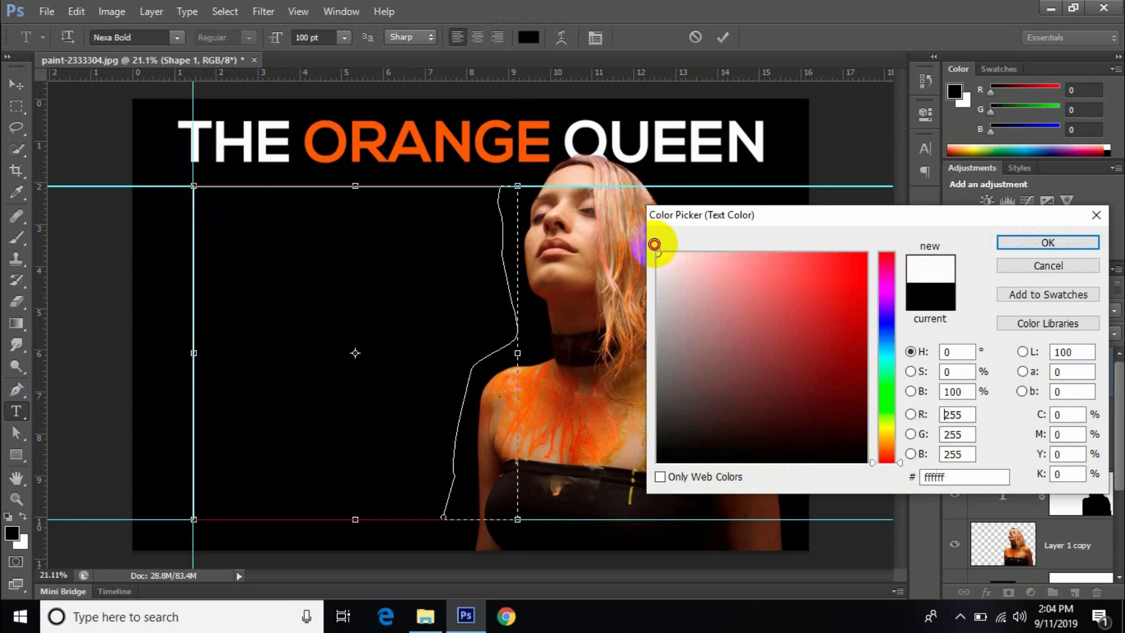
left_click(1006, 245)
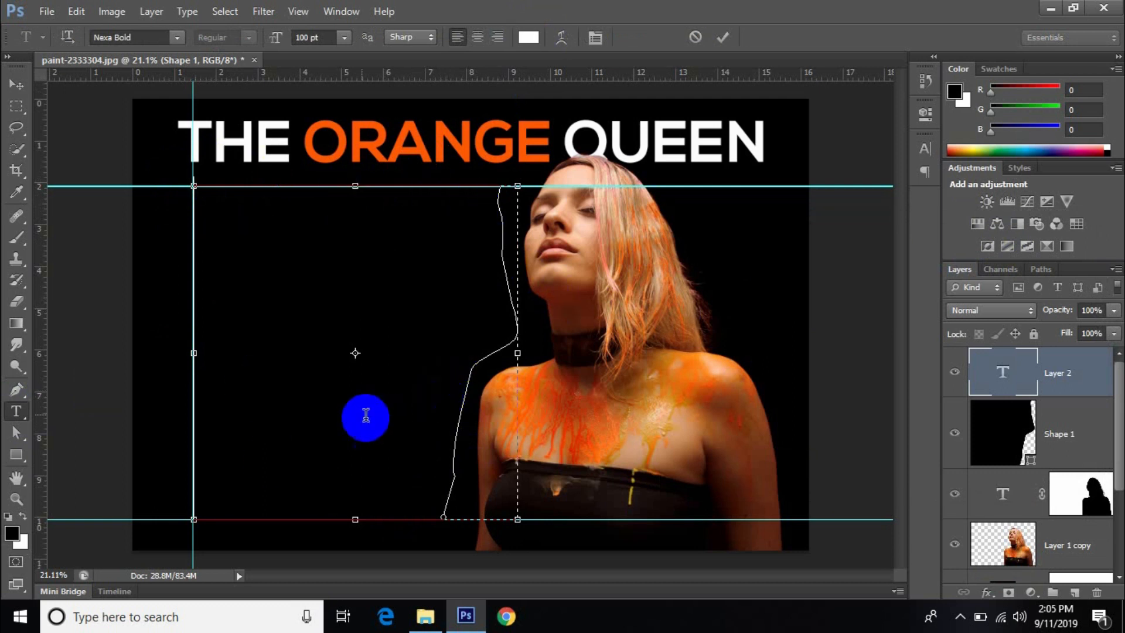
Set the type size to 14 pt and insert Lorem Ipsum placeholder text inside the shape
left_click(187, 11)
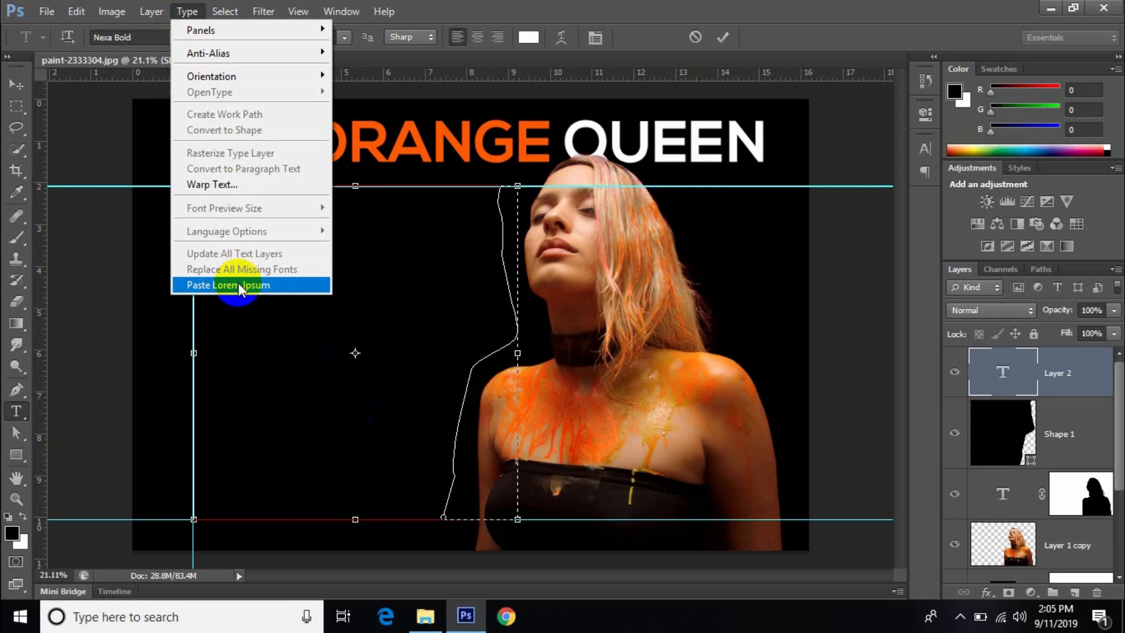
left_click(187, 11)
left_click(345, 37)
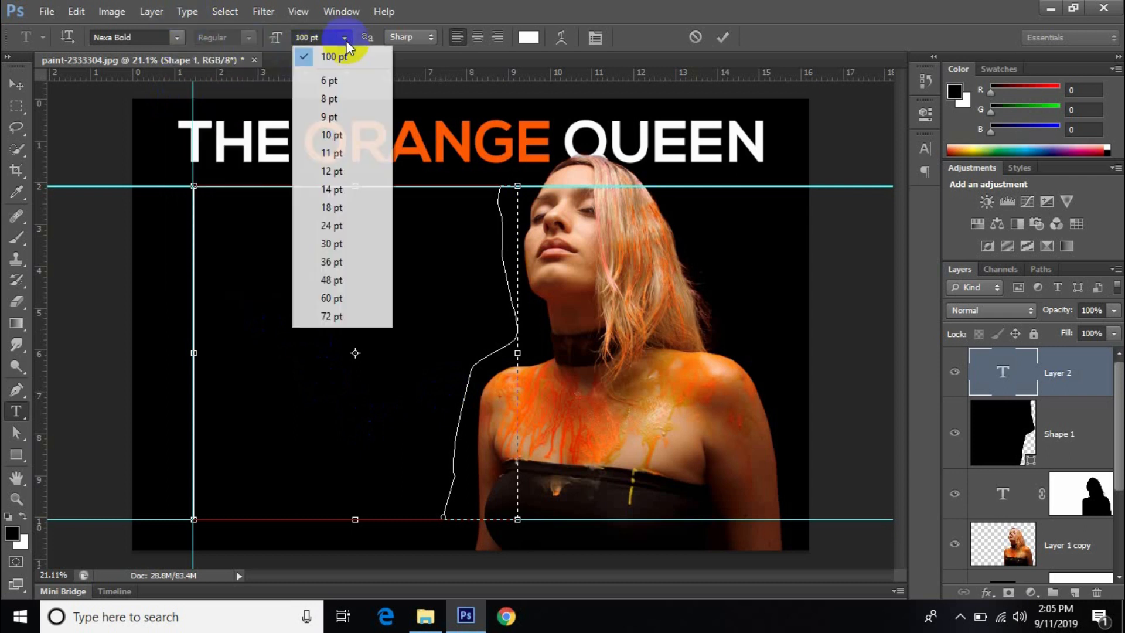
left_click(360, 187)
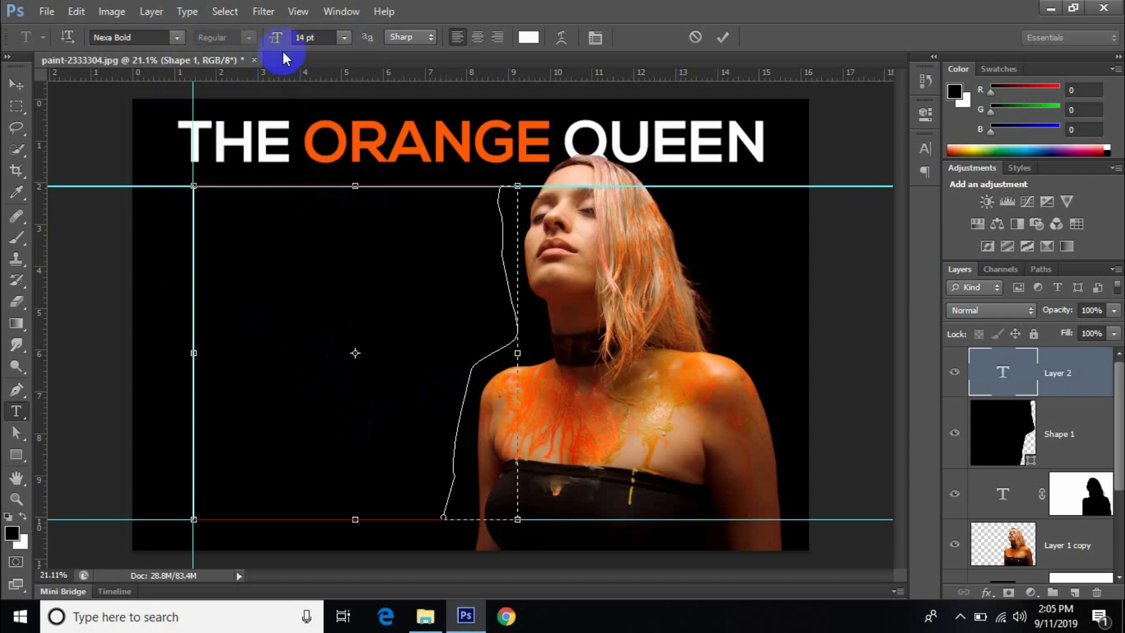
left_click(188, 11)
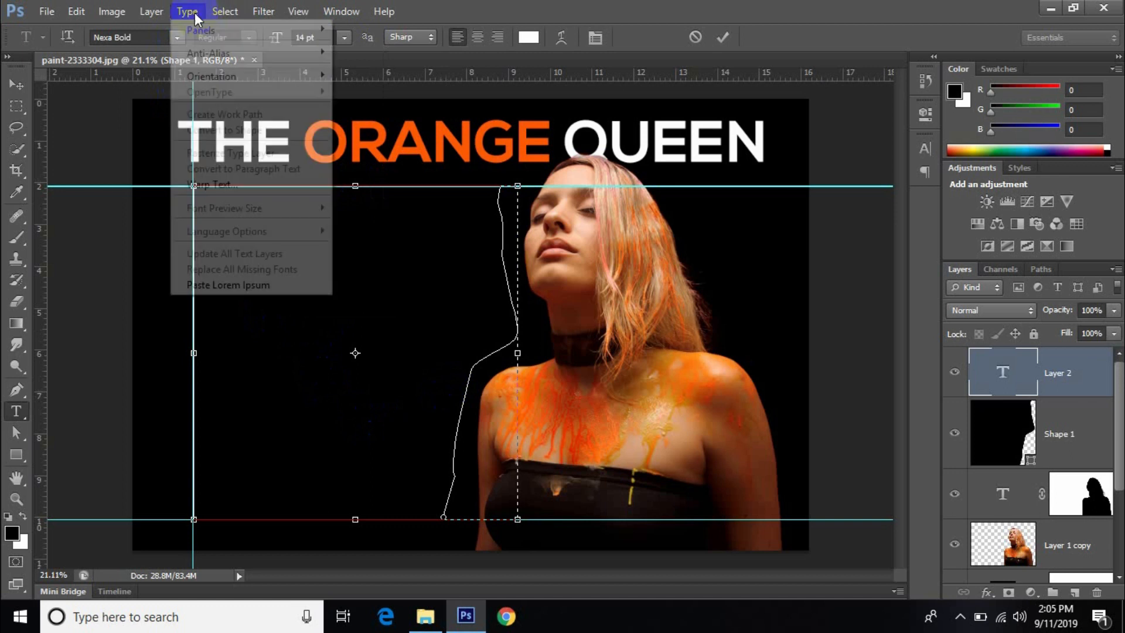
left_click(240, 285)
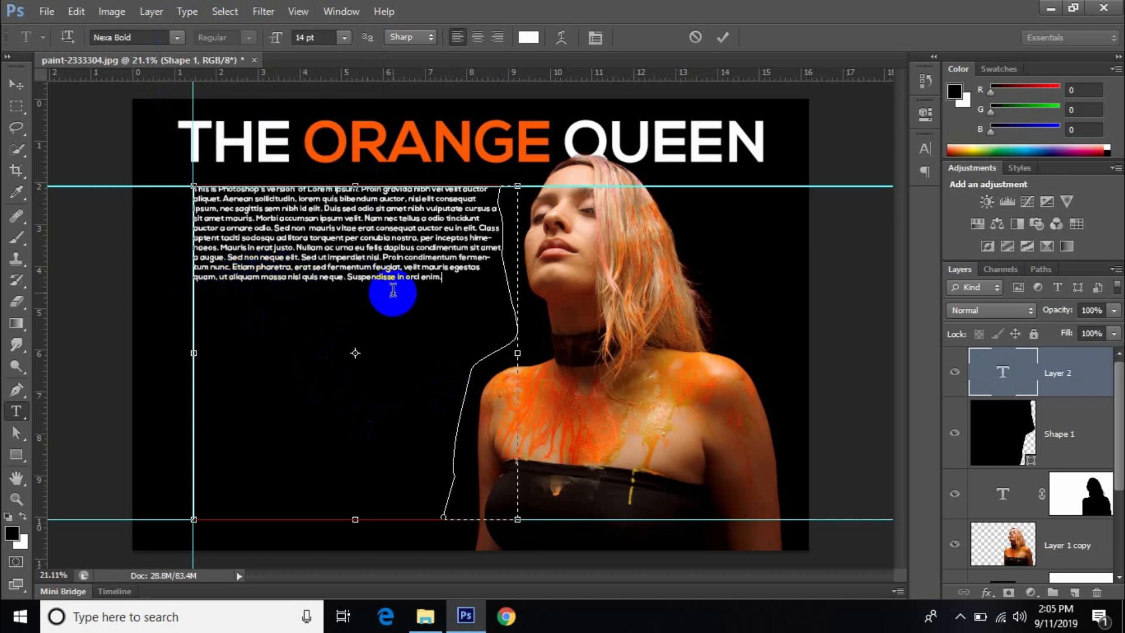
Copy the whole placeholder paragraph and paste it three more times at the end of the text to fill the shape
key("ctrl+a")
key("ctrl+c")
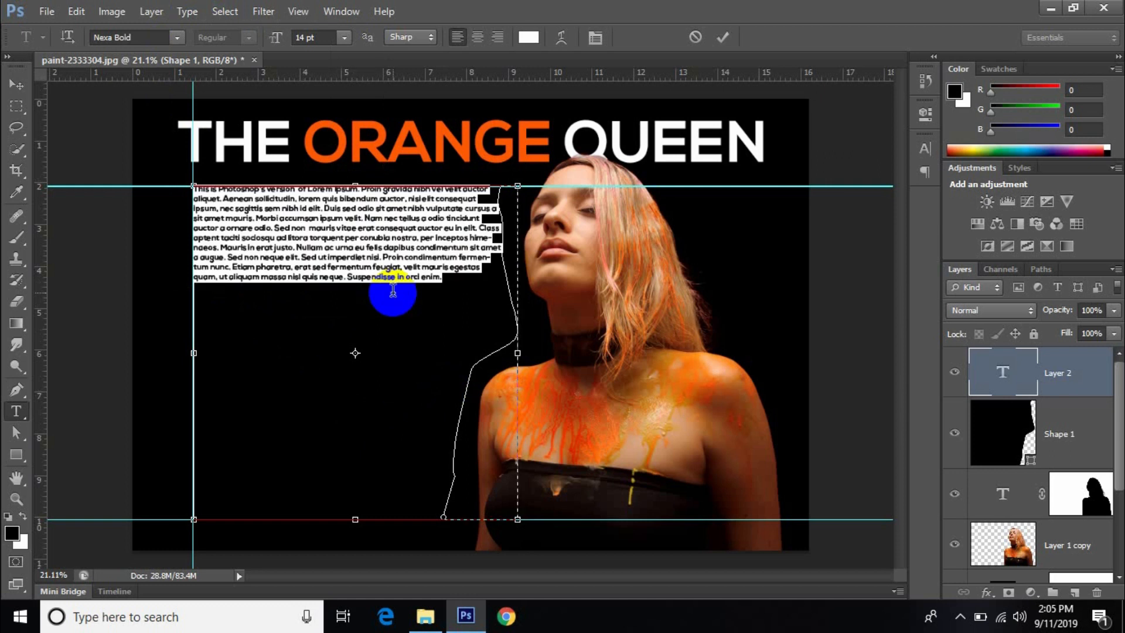
left_click(455, 279)
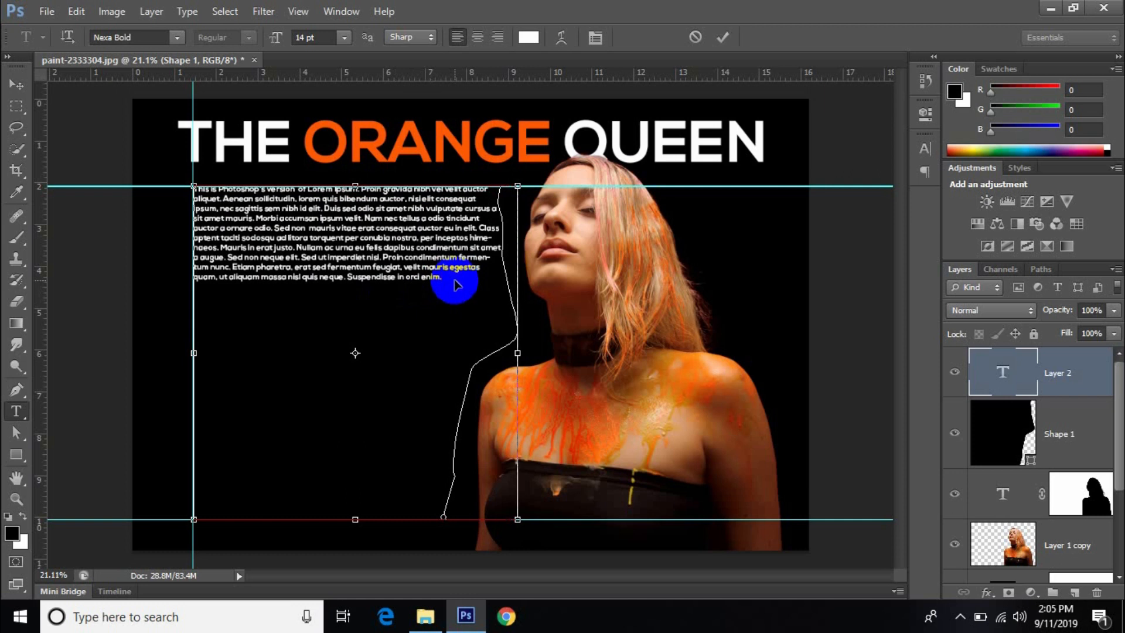
type("This is Photoshop's version of Lorem Ipsum. Proin gravida nibh vel velit auctor aliquet. Aenean sollicitudin, lorem quis bibendum auctor, nisi elit consequat ipsum, nec sagittis sem nibh id elit. Duis sed odio sit amet nibh vulputate cursus a sit amet mauris. Morbi accumsan ipsum velit. Nam nec tellus a odio tincidunt auctor a ornare odio. Sed non mauris vitae erat consequat auctor eu in elit. Class aptent taciti sociosqu ad litora torquent per conubia nostra, per inceptos himenaeos. Mauris in erat justo. Nullam ac urna eu felis dapibus condimentum sit amet a augue. Sed non neque elit. Sed ut imperdiet nisl. Proin condimentum fermentum nunc. Etiam pharetra, erat sed fermentum feugiat, velit mauris egestas quam, ut aliquam massa nisi quis neque. Suspendisse in orci enim.")
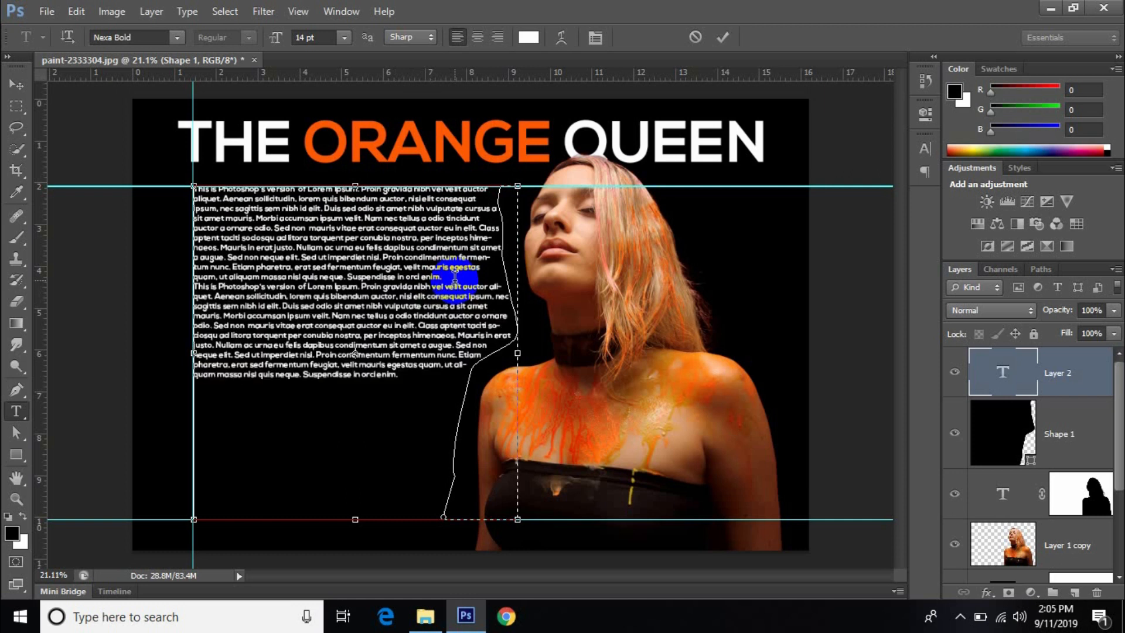
type("This is Photoshop's version of Lorem Ipsum. Proin gravida nibh vel velit auctor aliquet. Aenean sollicitudin, lorem quis bibendum auctor, nisi elit consequat ipsum, nec sagittis sem nibh id elit. Duis sed odio sit amet nibh vulputate cursus a sit amet mauris. Morbi accumsan ipsum velit. Nam nec tellus a odio tincidunt auctor a ornare odio. Sed non mauris vitae erat consequat auctor eu in elit. Class aptent taciti sociosqu ad litora torquent per conubia nostra, per inceptos himenaeos. Mauris in erat justo. Nullam ac urna eu felis dapibus condimentum sit amet a augue. Sed non neque elit. Sed ut imperdiet nisi. Proin condimentum fermentum nunc. Etiam pharetra, erat sed fermentum feugiat, velit mauris egestas quam, ut aliquam massa nisl quis neque. Suspendisse in orci enim.")
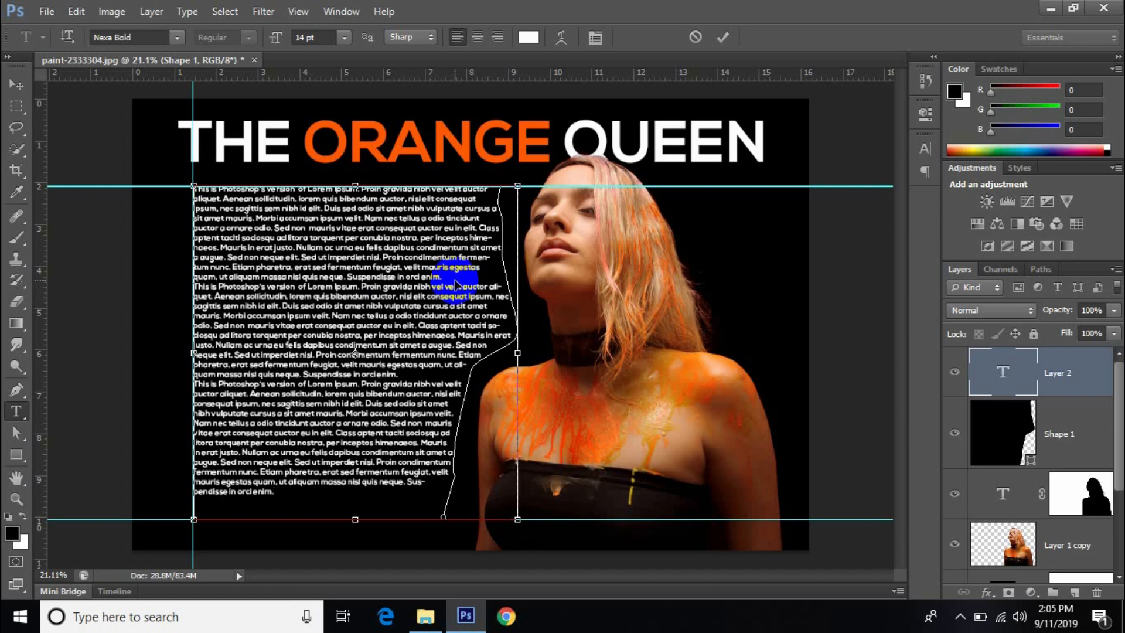
key("ctrl+v")
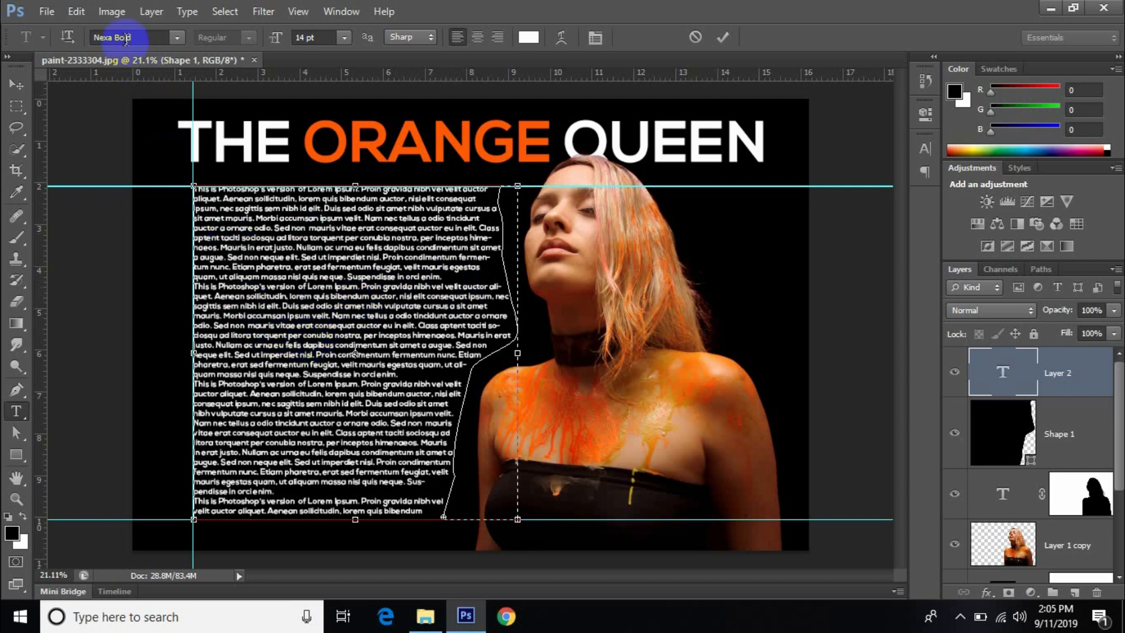
Change the font of all the placeholder text to Minion Pro and commit the text edit
left_click(300, 343)
key("ctrl+a")
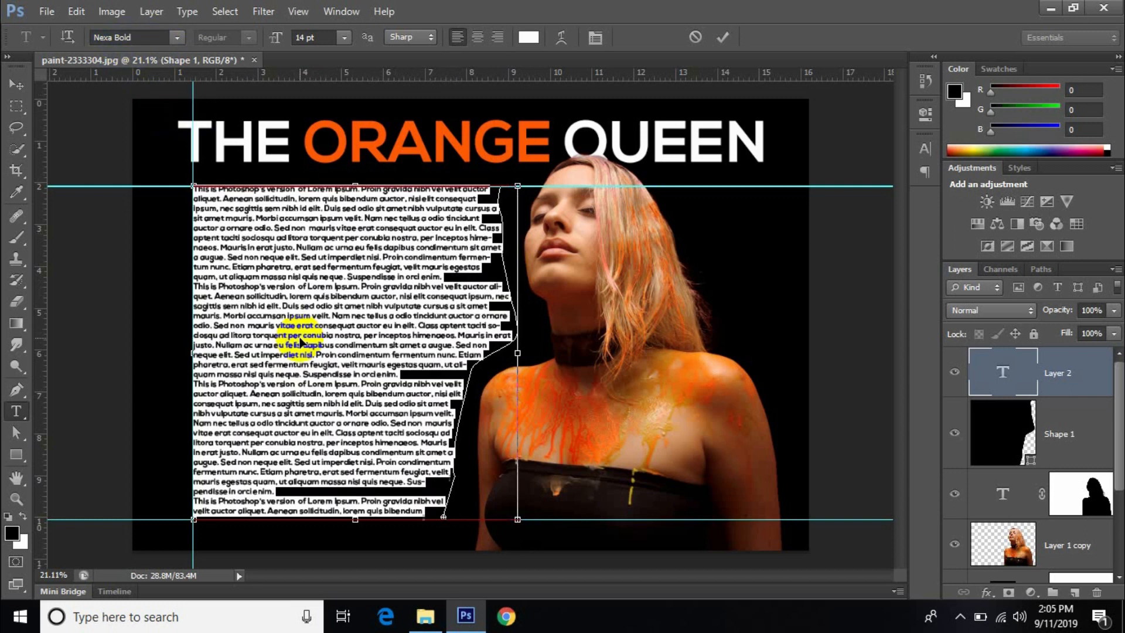
left_click(177, 38)
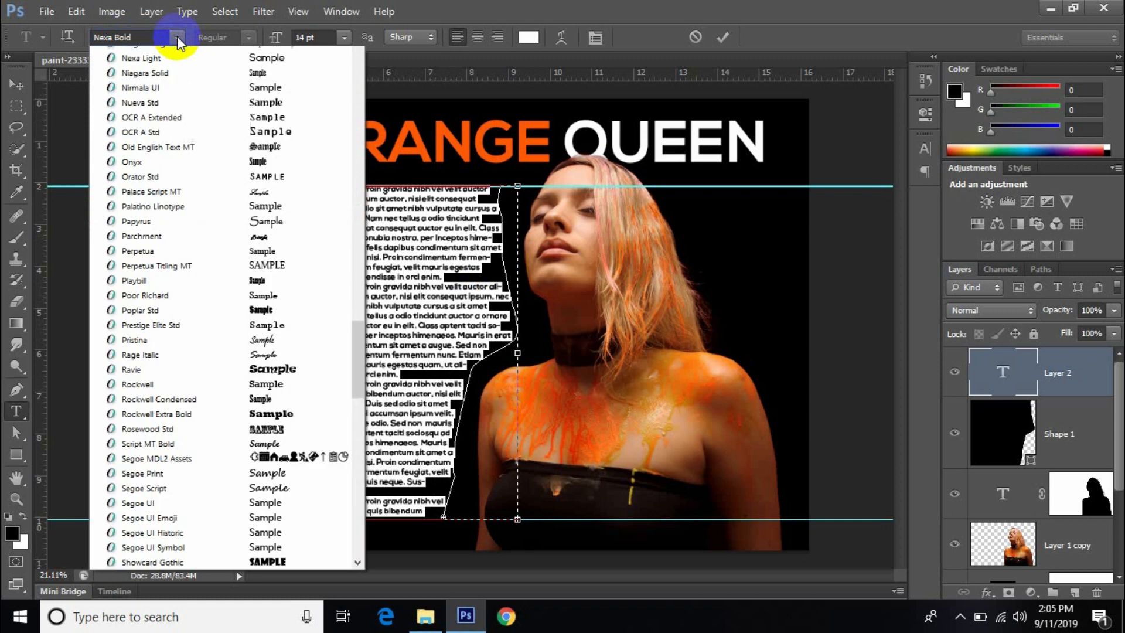
scroll(212, 287, "up", 4)
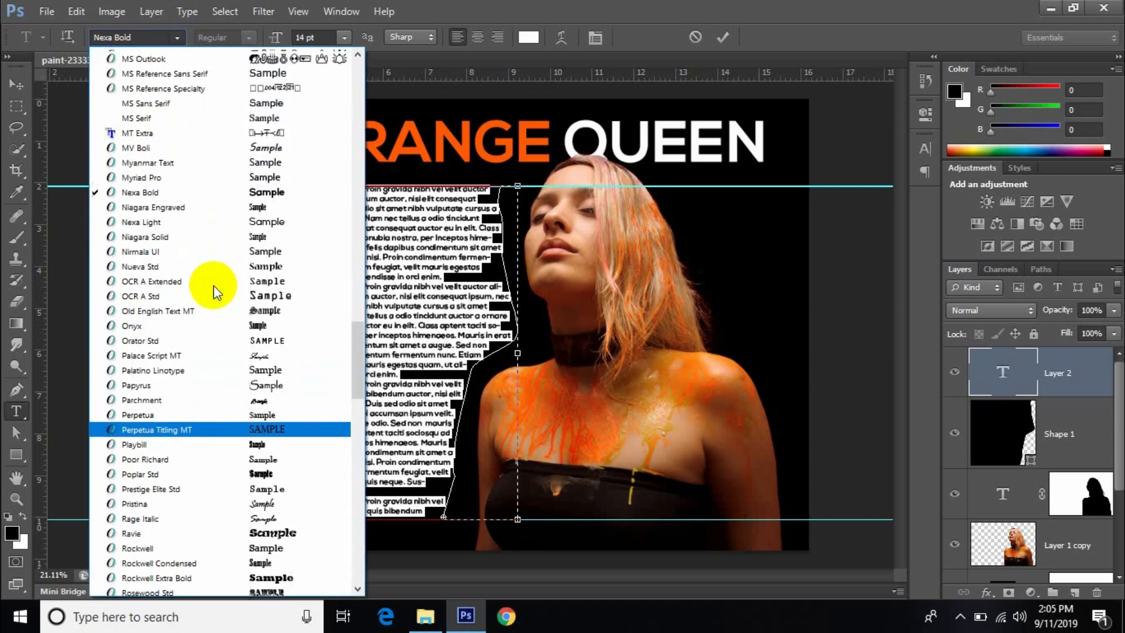
scroll(188, 218, "up", 2)
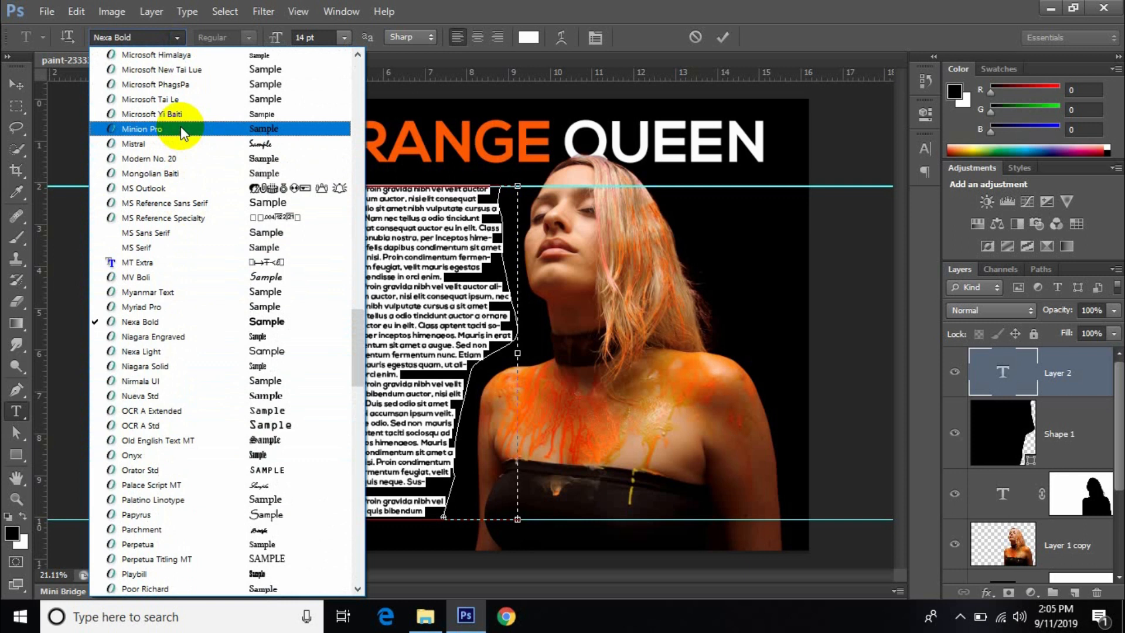
left_click(183, 131)
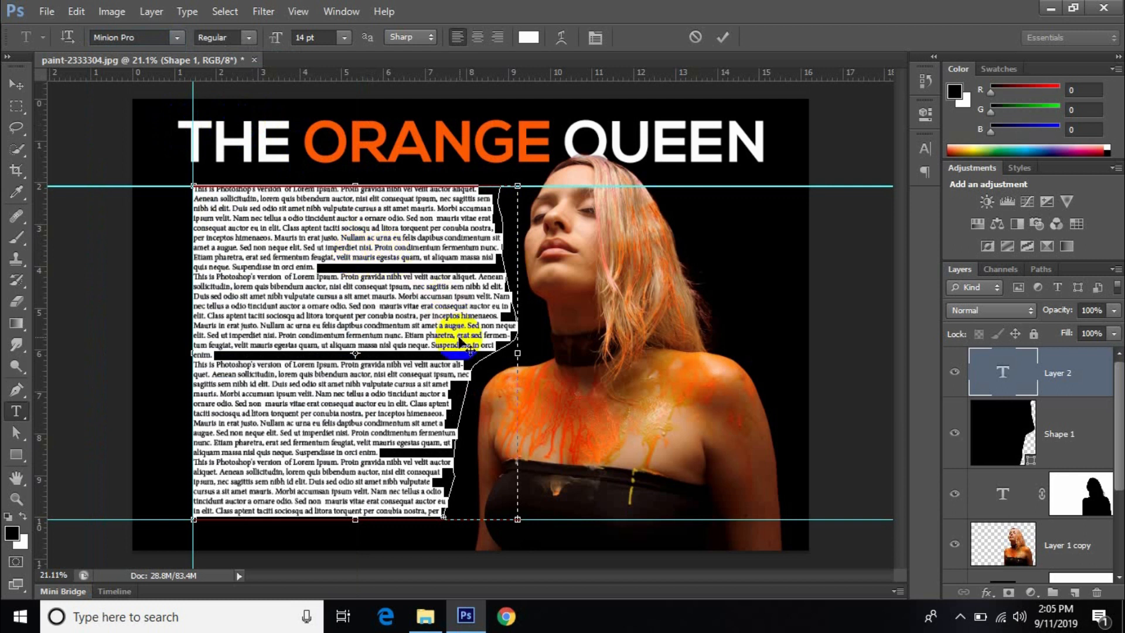
left_click(723, 38)
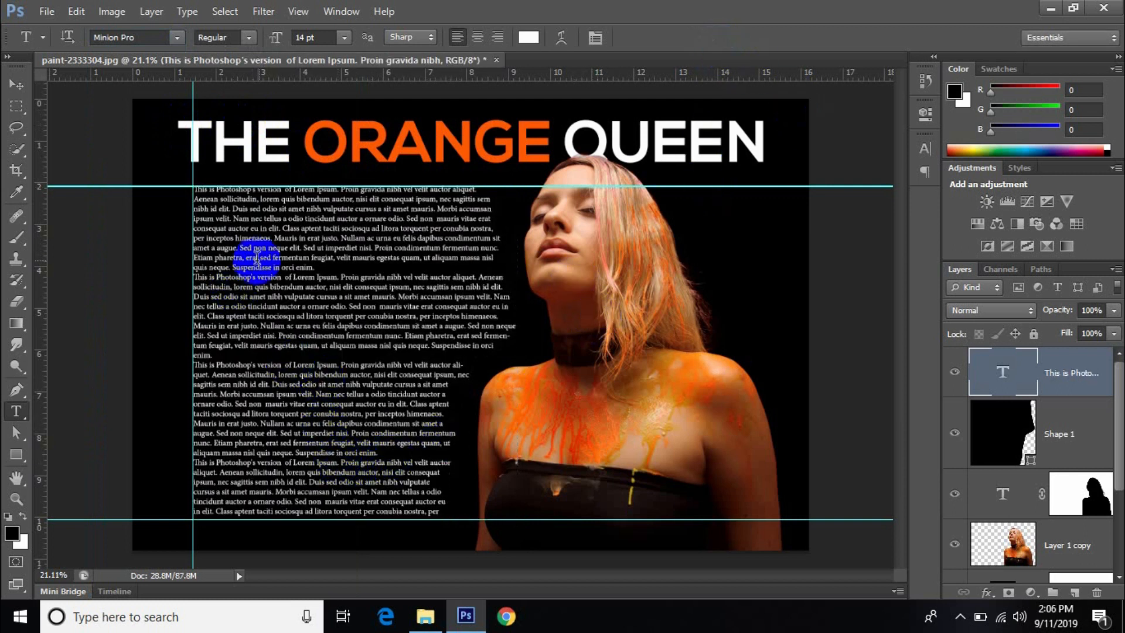
Justify the placeholder text's paragraphs with the last line aligned left
scroll(313, 345, "up", 3)
scroll(318, 352, "up", 5)
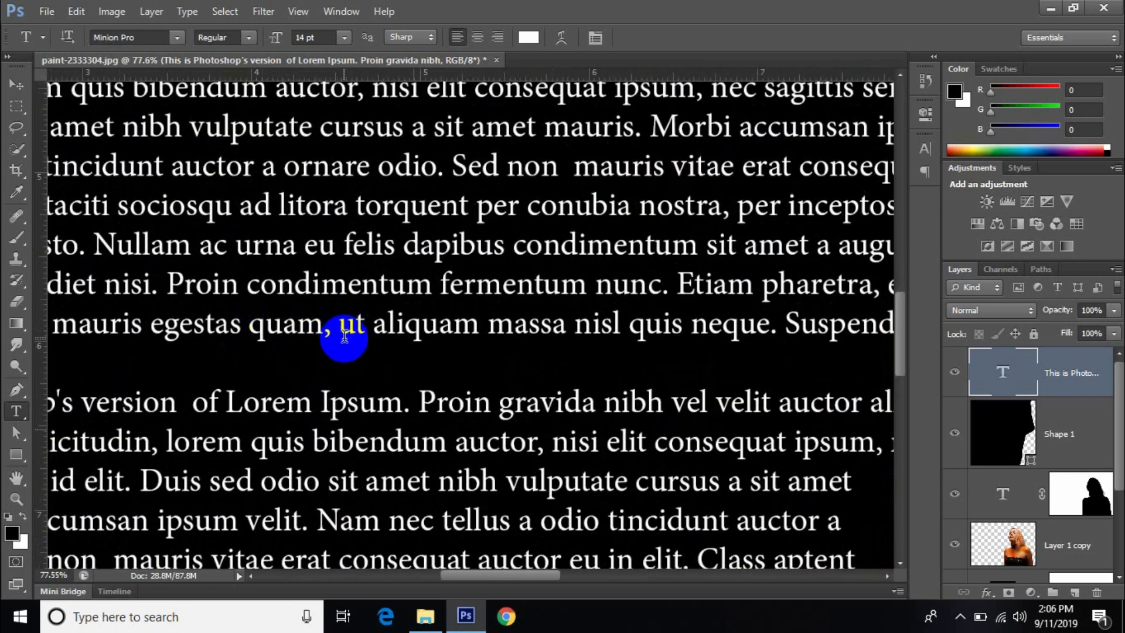
scroll(341, 339, "down", 5)
scroll(345, 338, "down", 1)
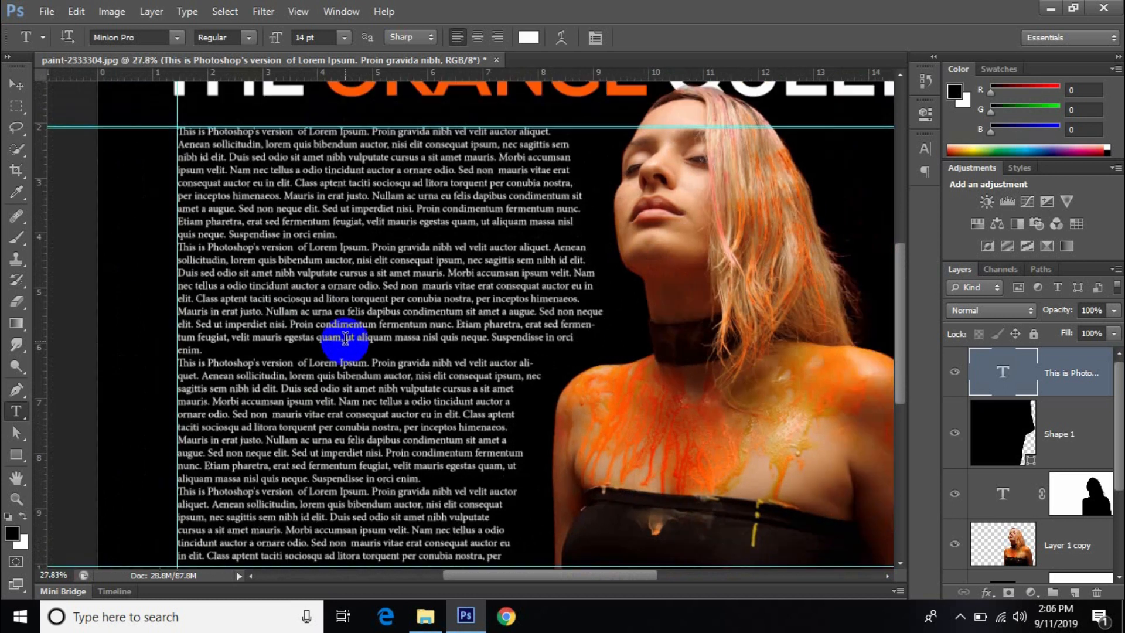
left_click(595, 37)
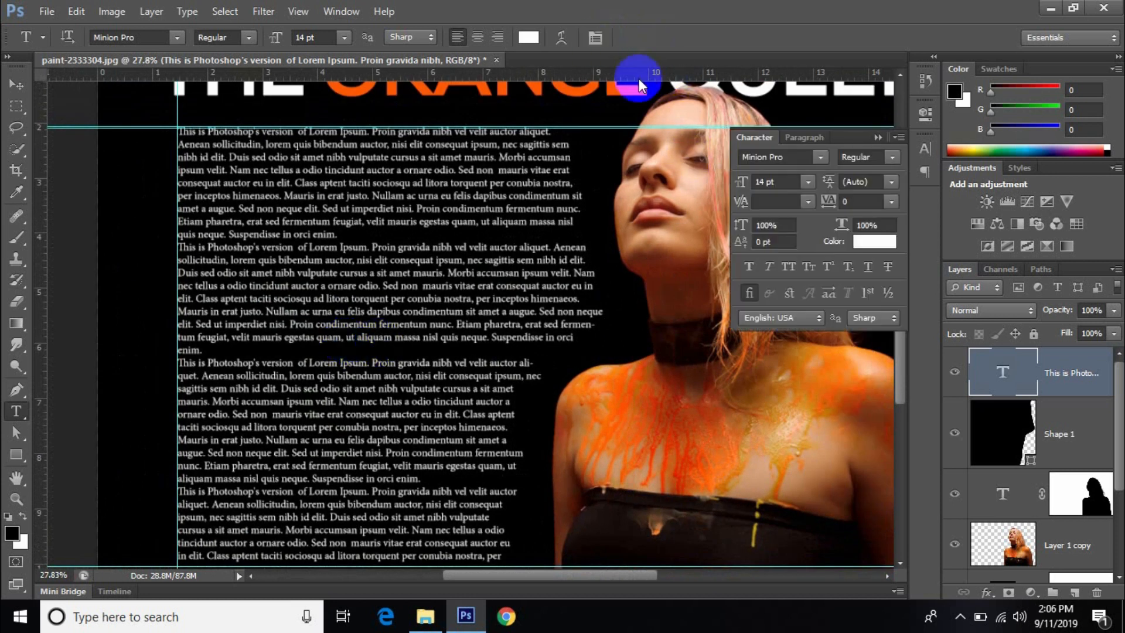
left_click(808, 137)
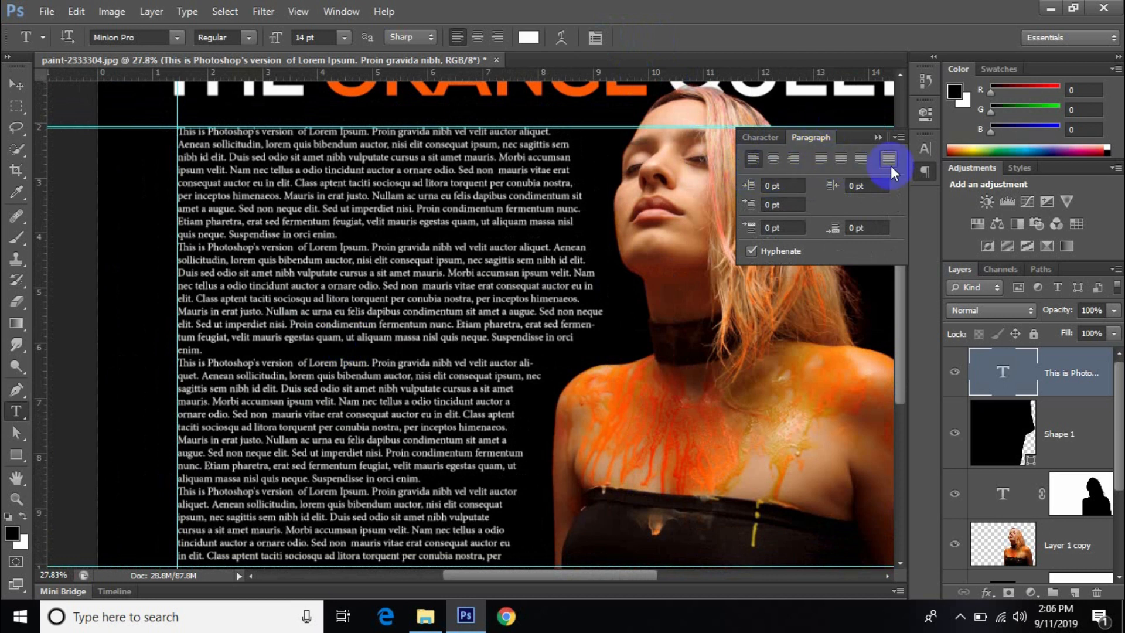
left_click(821, 163)
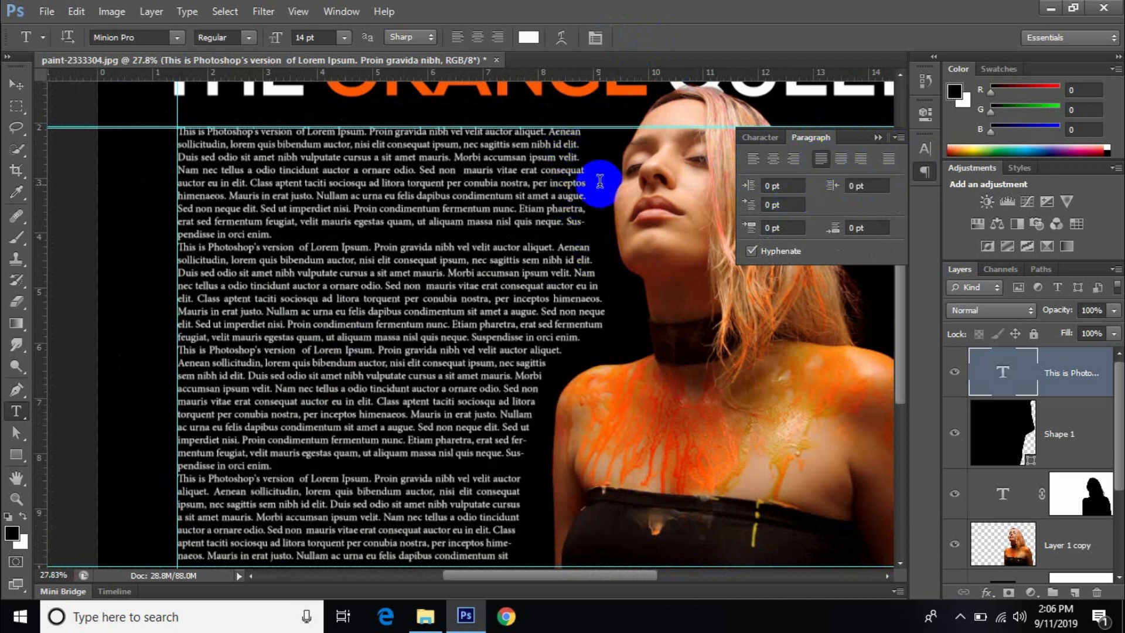
scroll(534, 452, "down", 2)
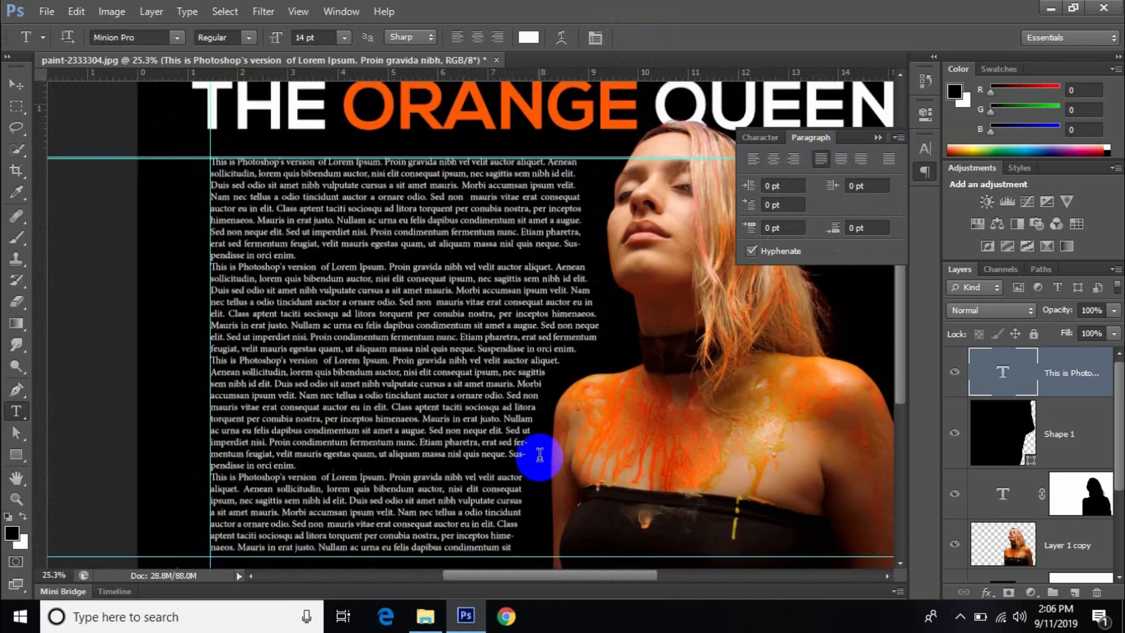
scroll(552, 457, "down", 1)
scroll(555, 466, "down", 1)
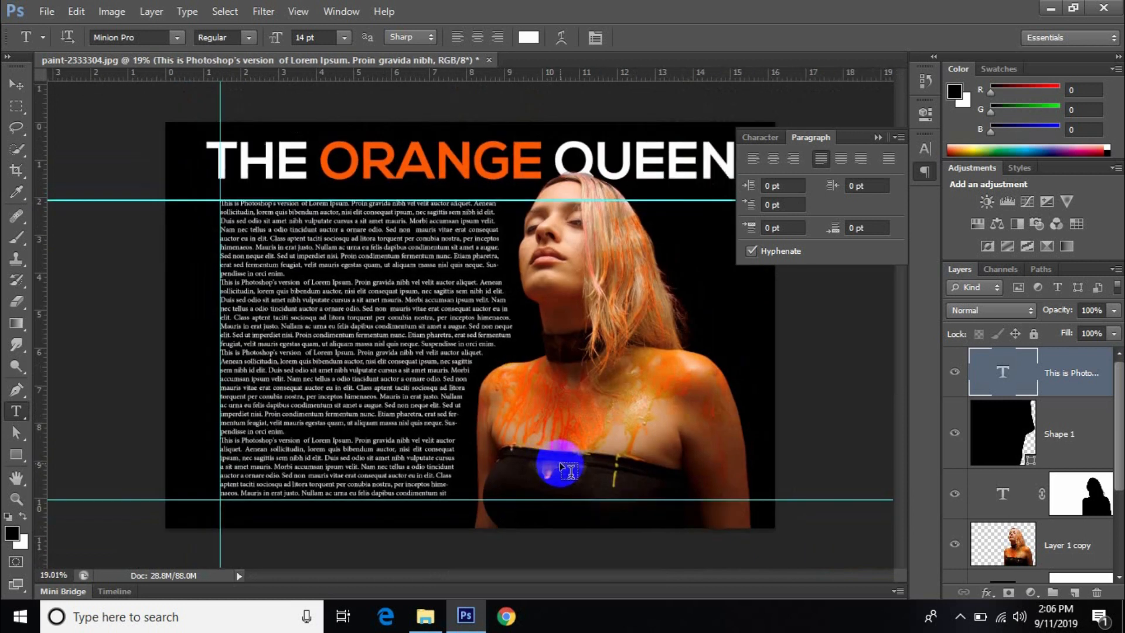
left_click(877, 138)
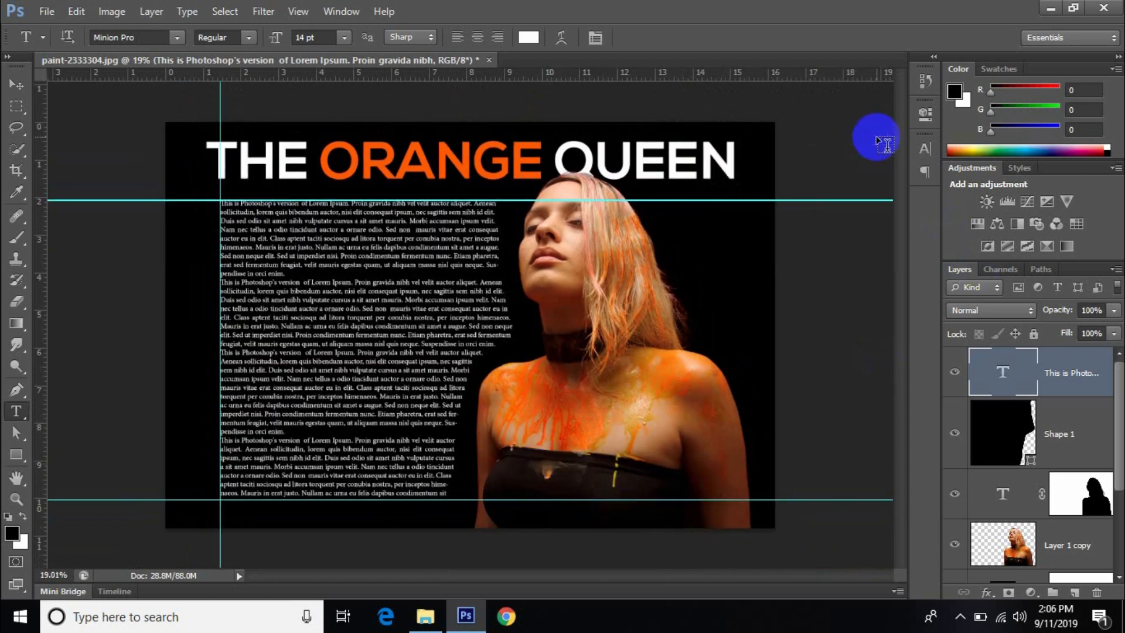
Hide the guides to preview the finished layout
key("ctrl+semicolon")
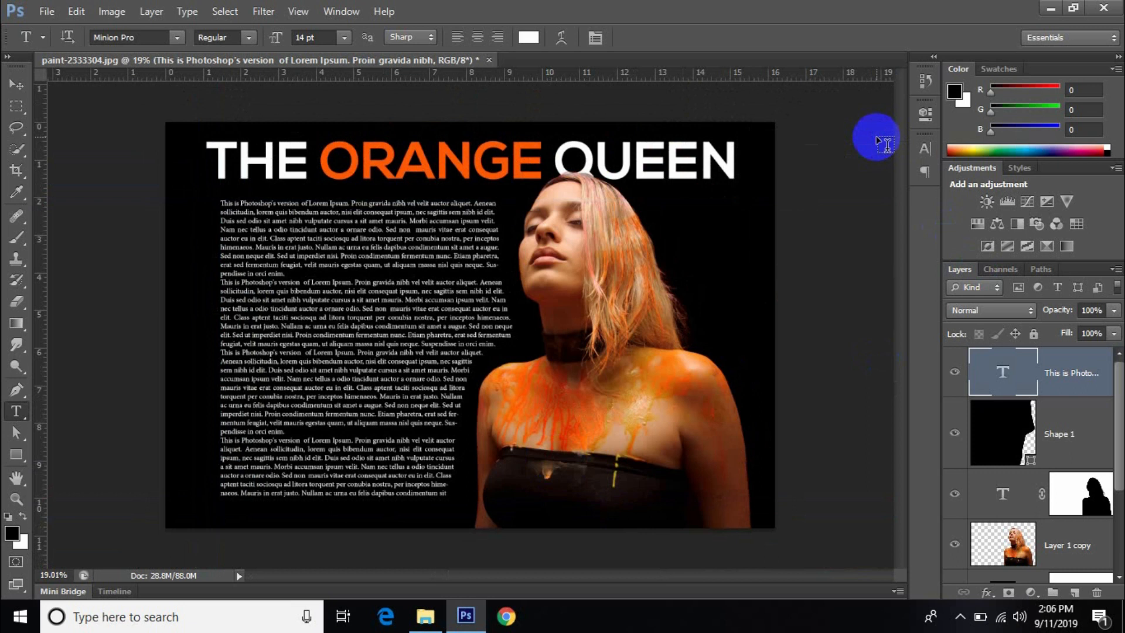
scroll(697, 188, "down", 2)
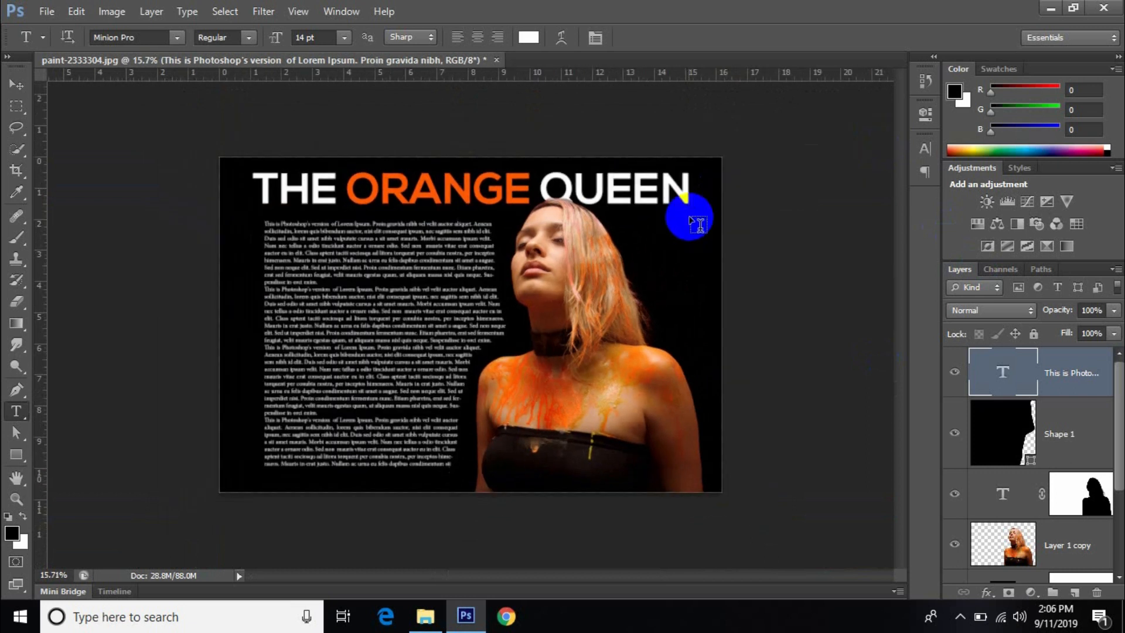